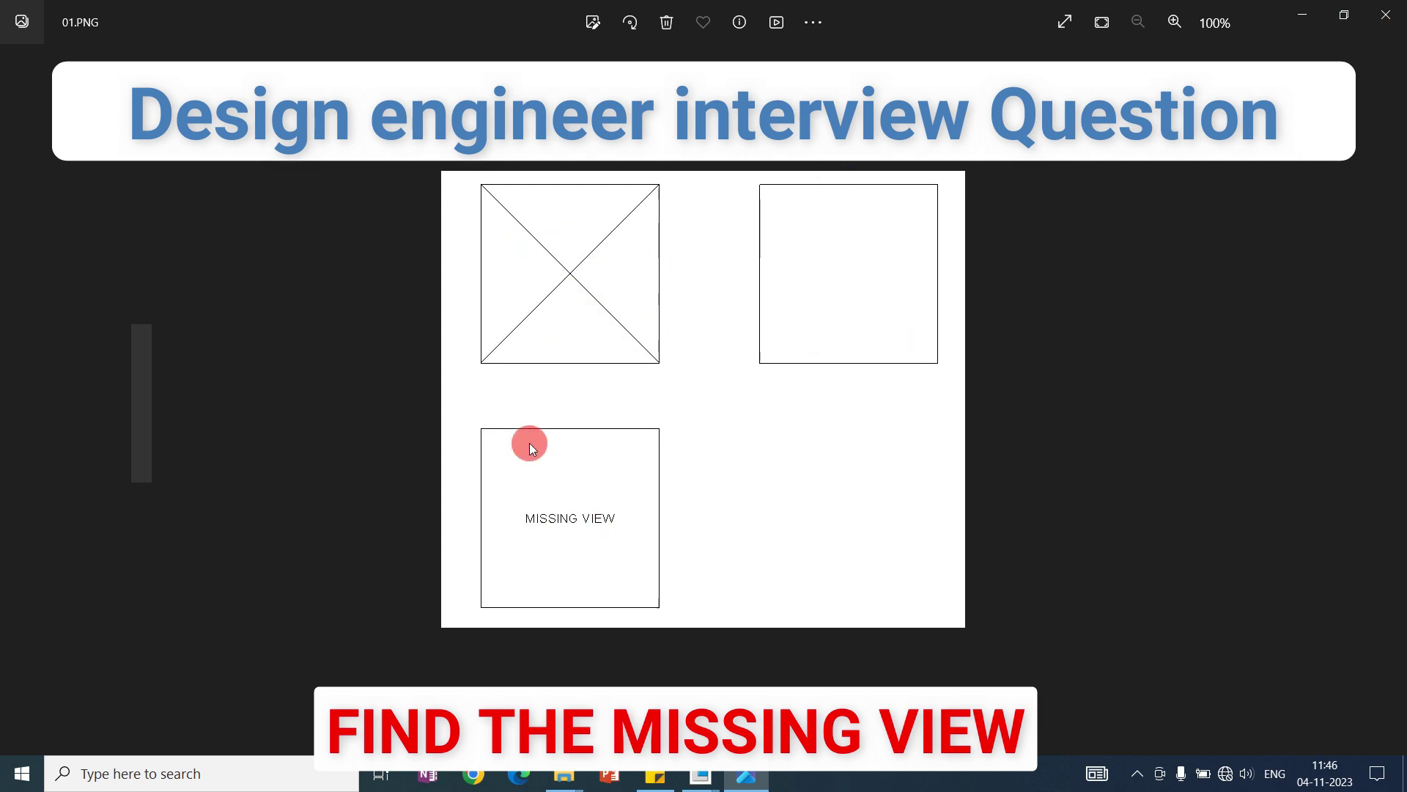
# Step: Switch from the 01.PNG puzzle image in Photos to the empty EXAMPLE-01 part in Creo
pyautogui.hotkey('alt', 'Tab')
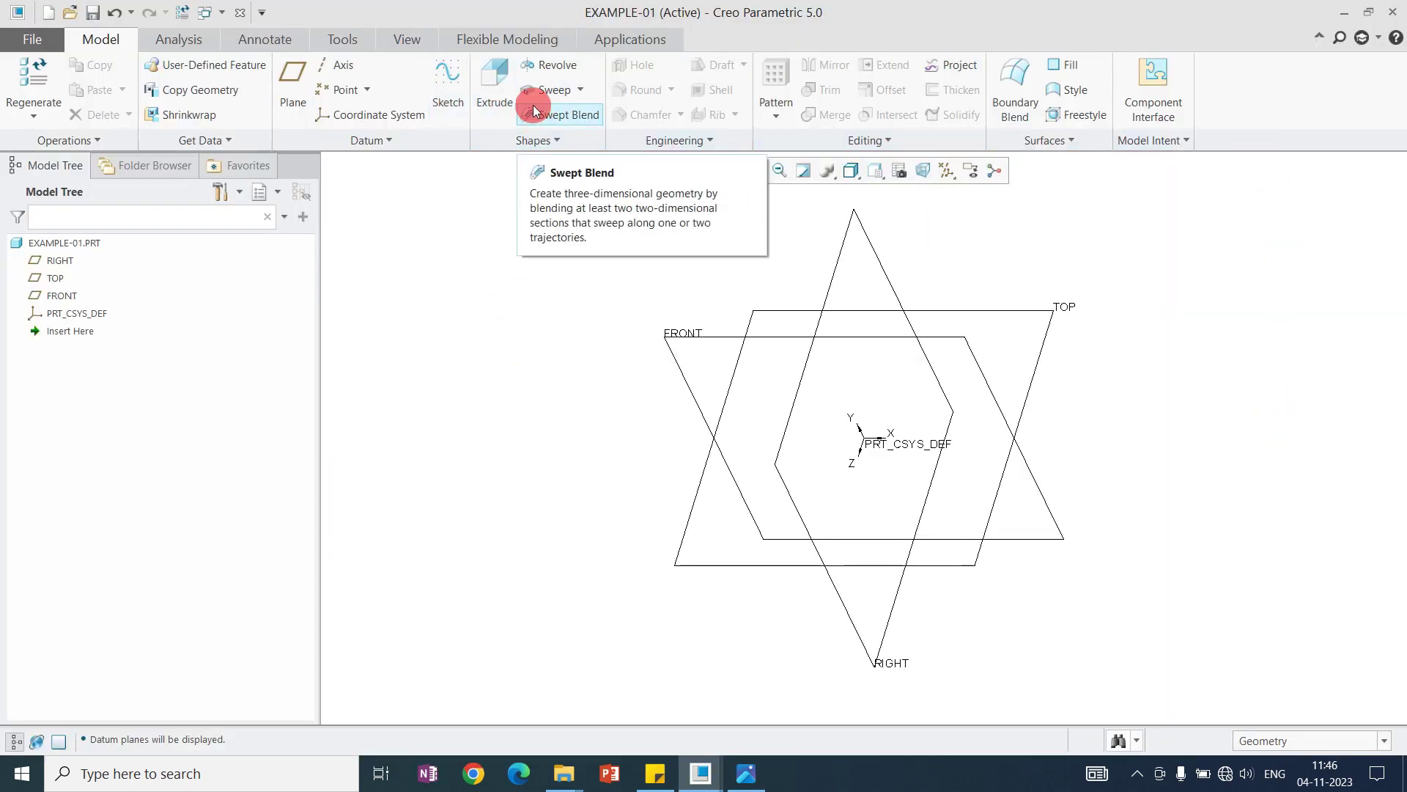
# Step: Start an extrusion sketched flat on the FRONT plane, after checking the reference drawing 01.PNG
pyautogui.click(498, 87)
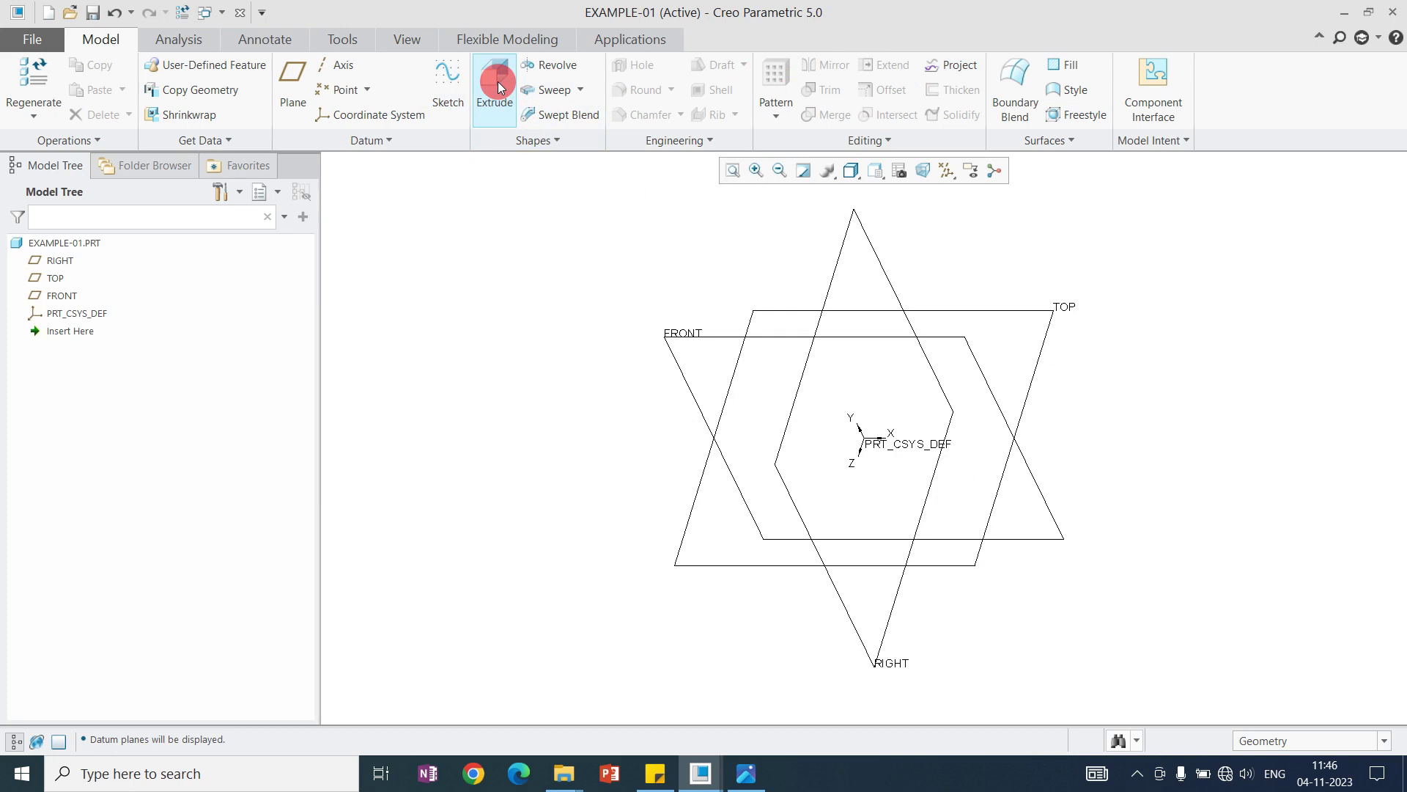
pyautogui.click(701, 333)
pyautogui.click(920, 172)
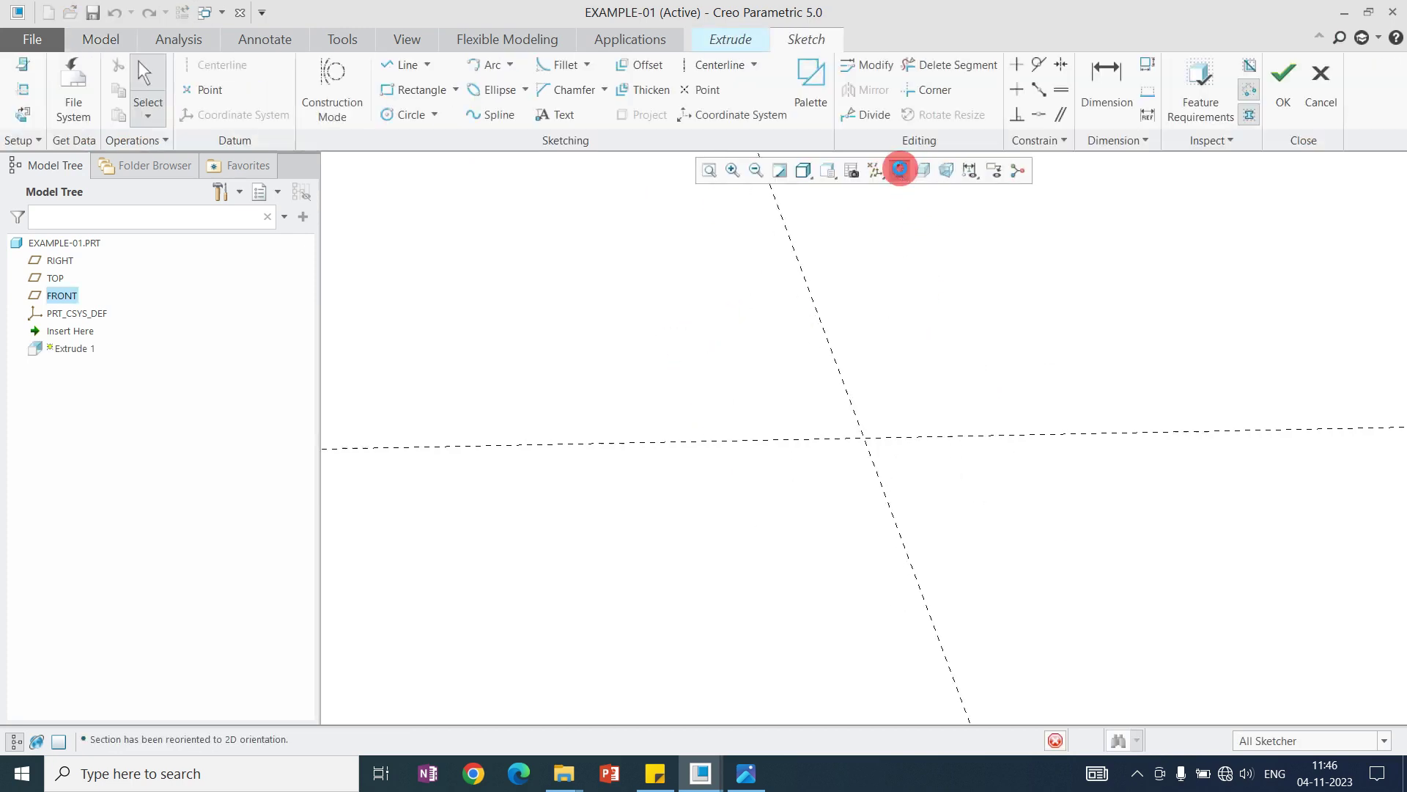
pyautogui.click(746, 773)
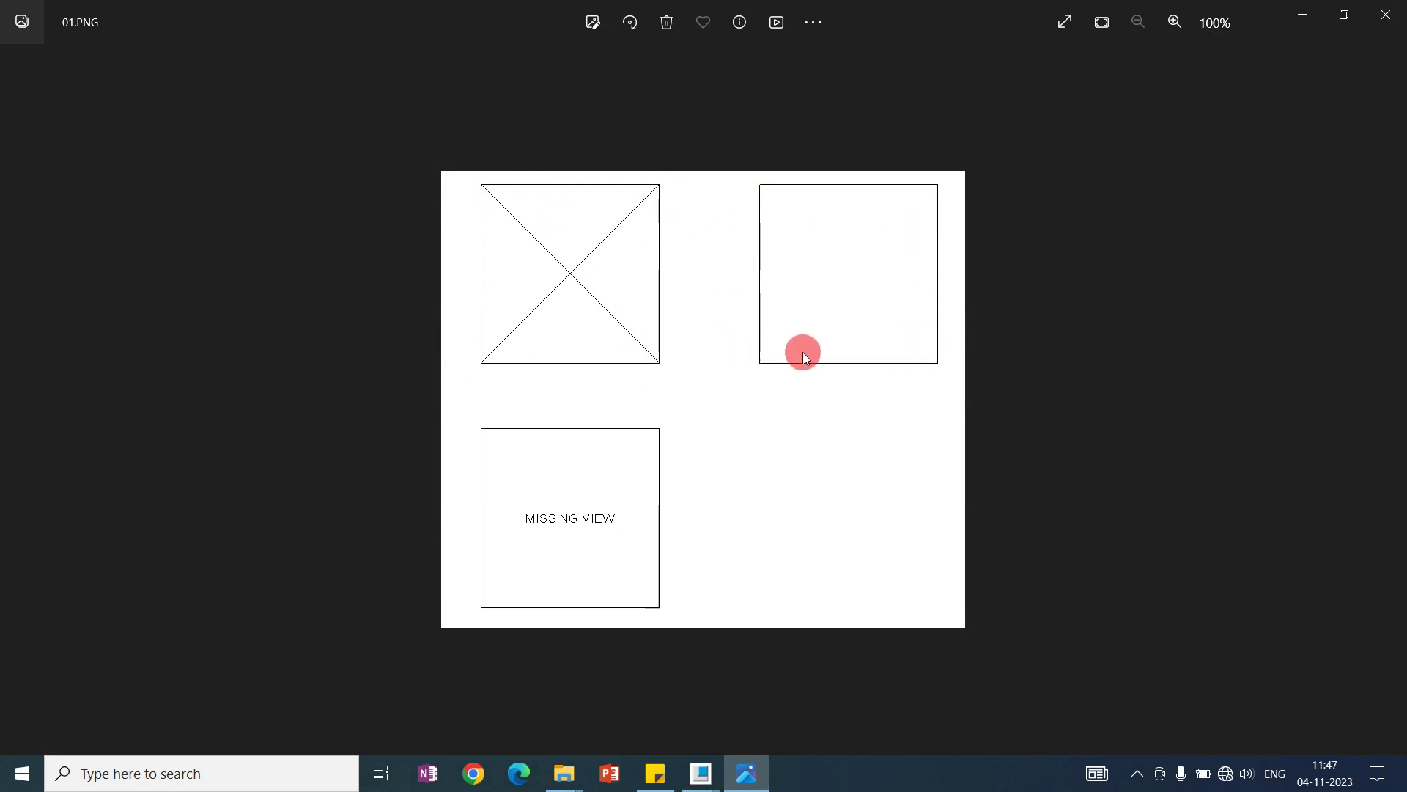
pyautogui.click(1301, 16)
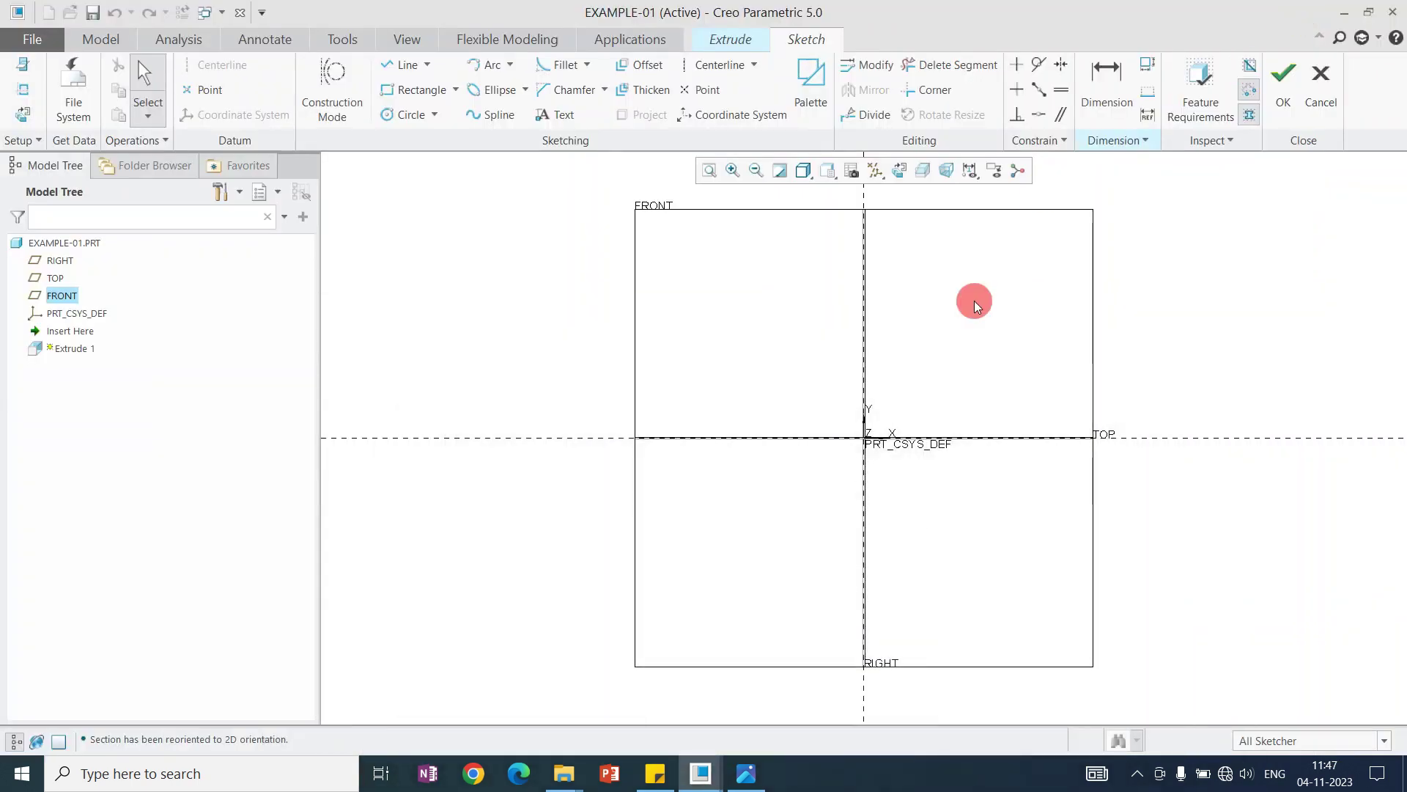
# Step: Sketch a square centred on a horizontal centerline using Symmetric and Equal constraints
pyautogui.click(700, 65)
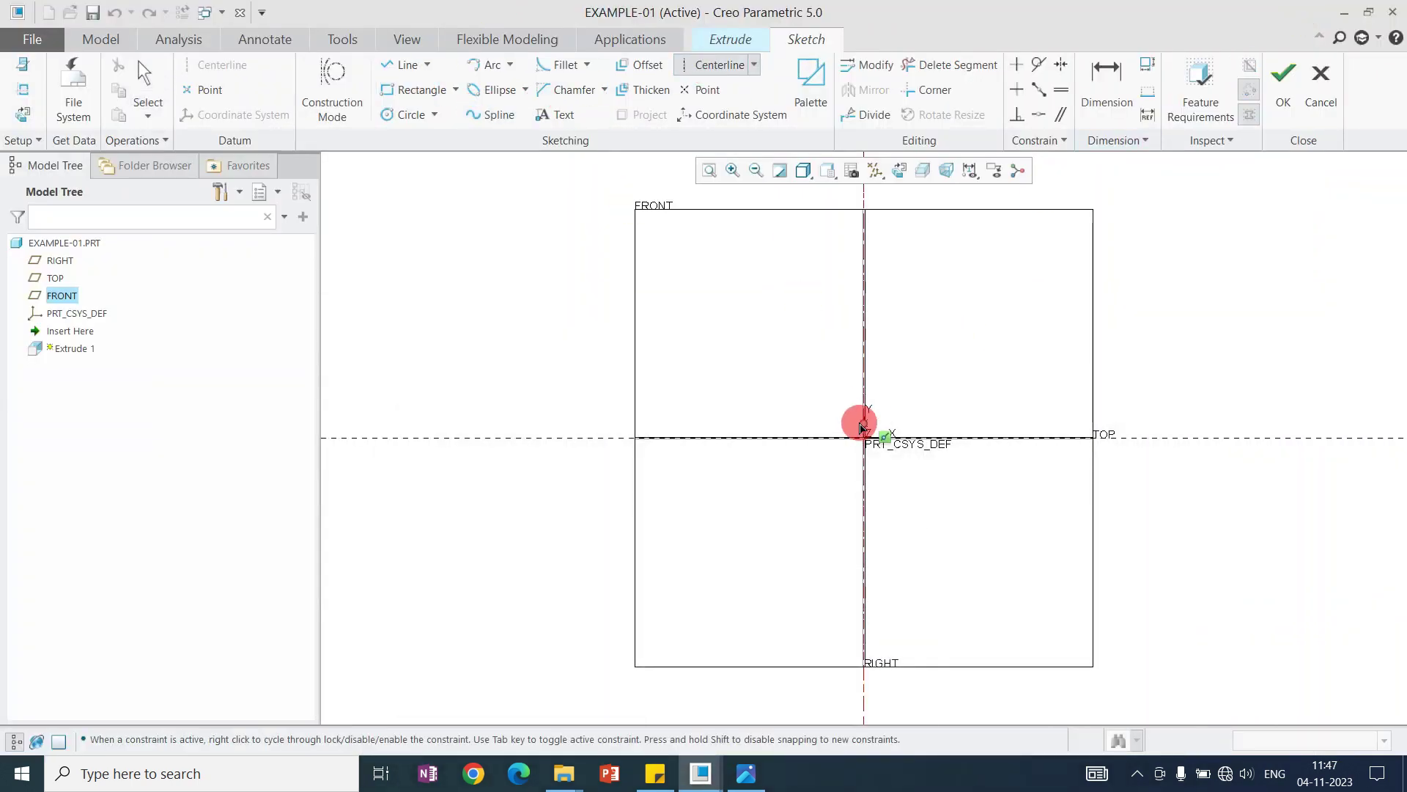
pyautogui.click(1043, 434)
pyautogui.middleClick(697, 207)
pyautogui.click(415, 90)
pyautogui.click(706, 294)
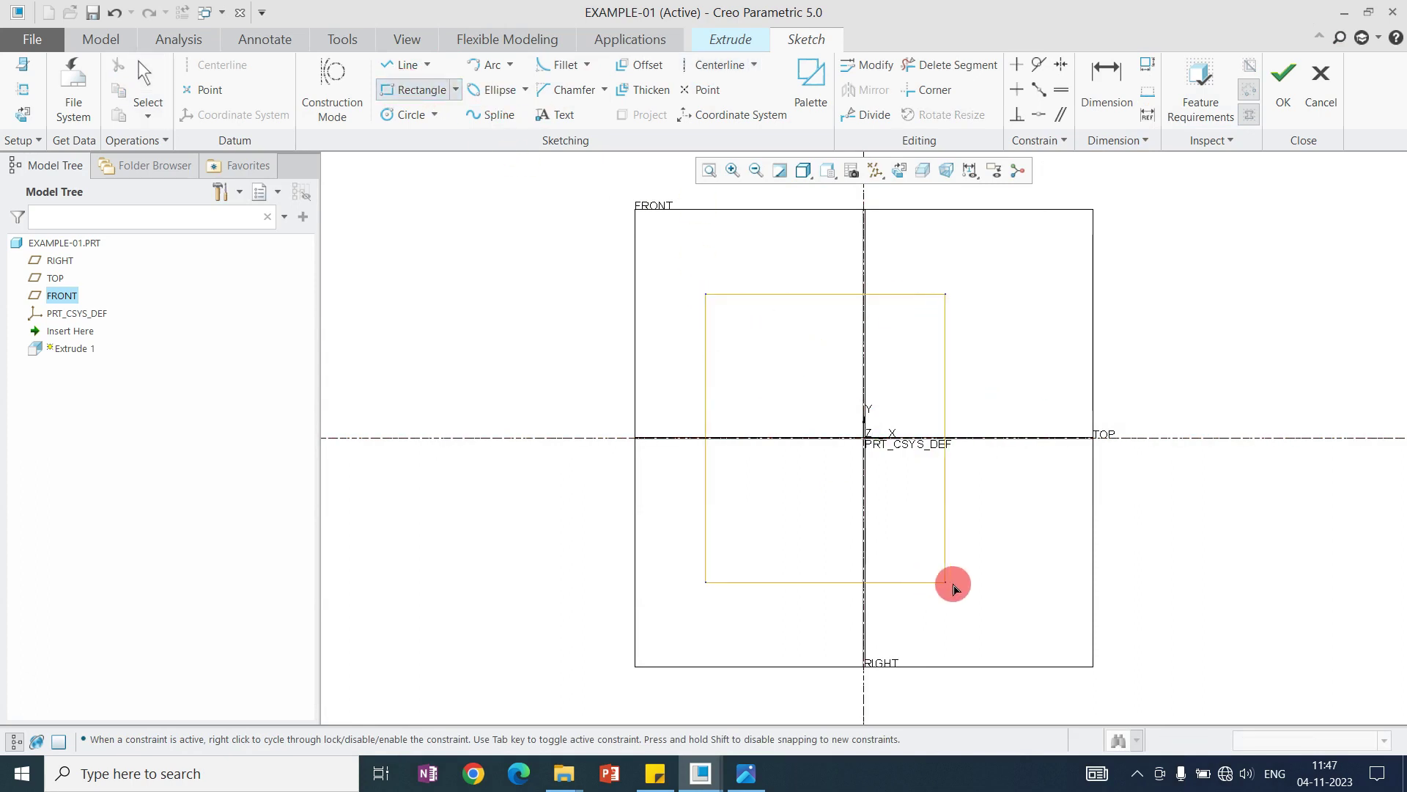
pyautogui.click(1026, 543)
pyautogui.click(1060, 65)
pyautogui.click(1019, 560)
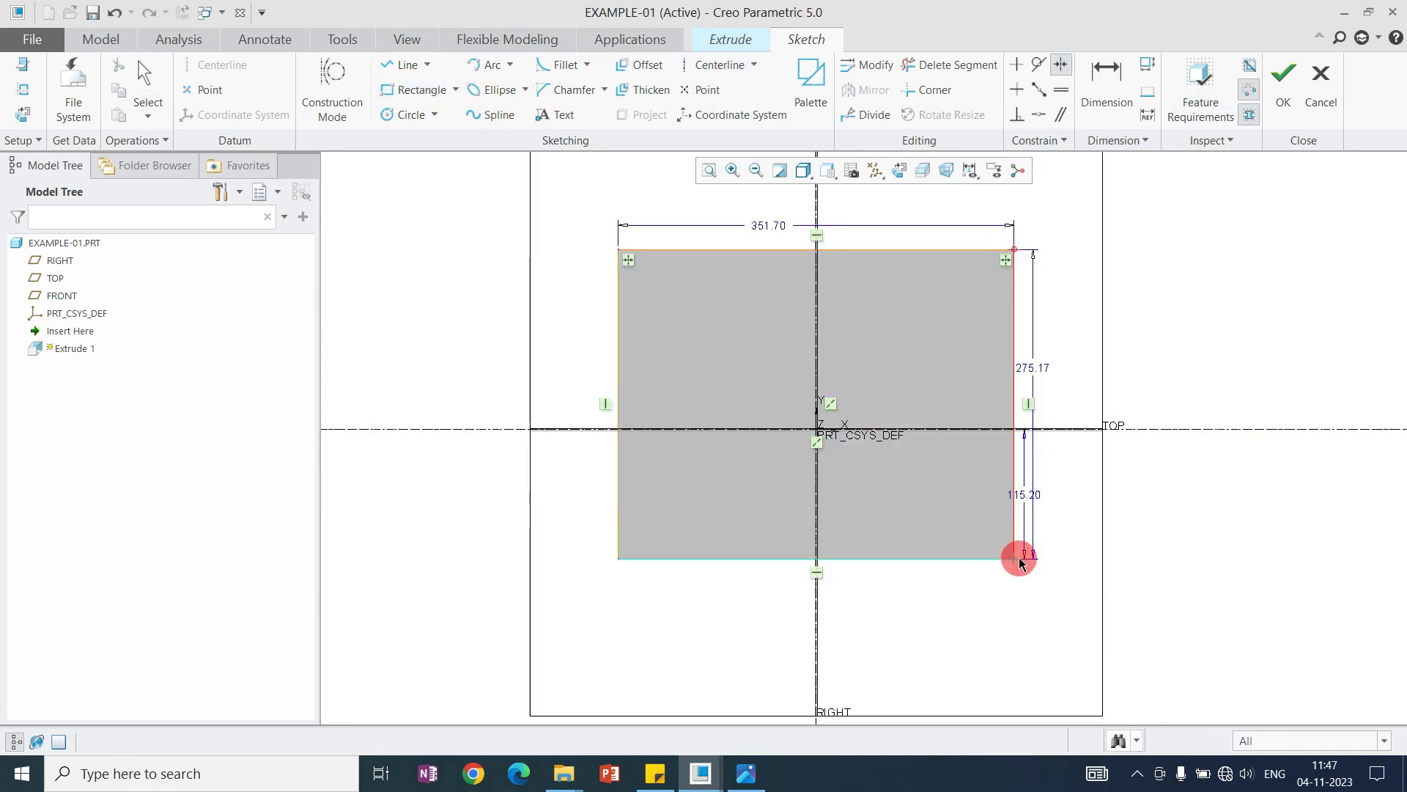
pyautogui.click(1061, 90)
pyautogui.click(763, 270)
# Step: Finish the sketch and accept the extrusion as the square block Extrude 1
pyautogui.click(1284, 77)
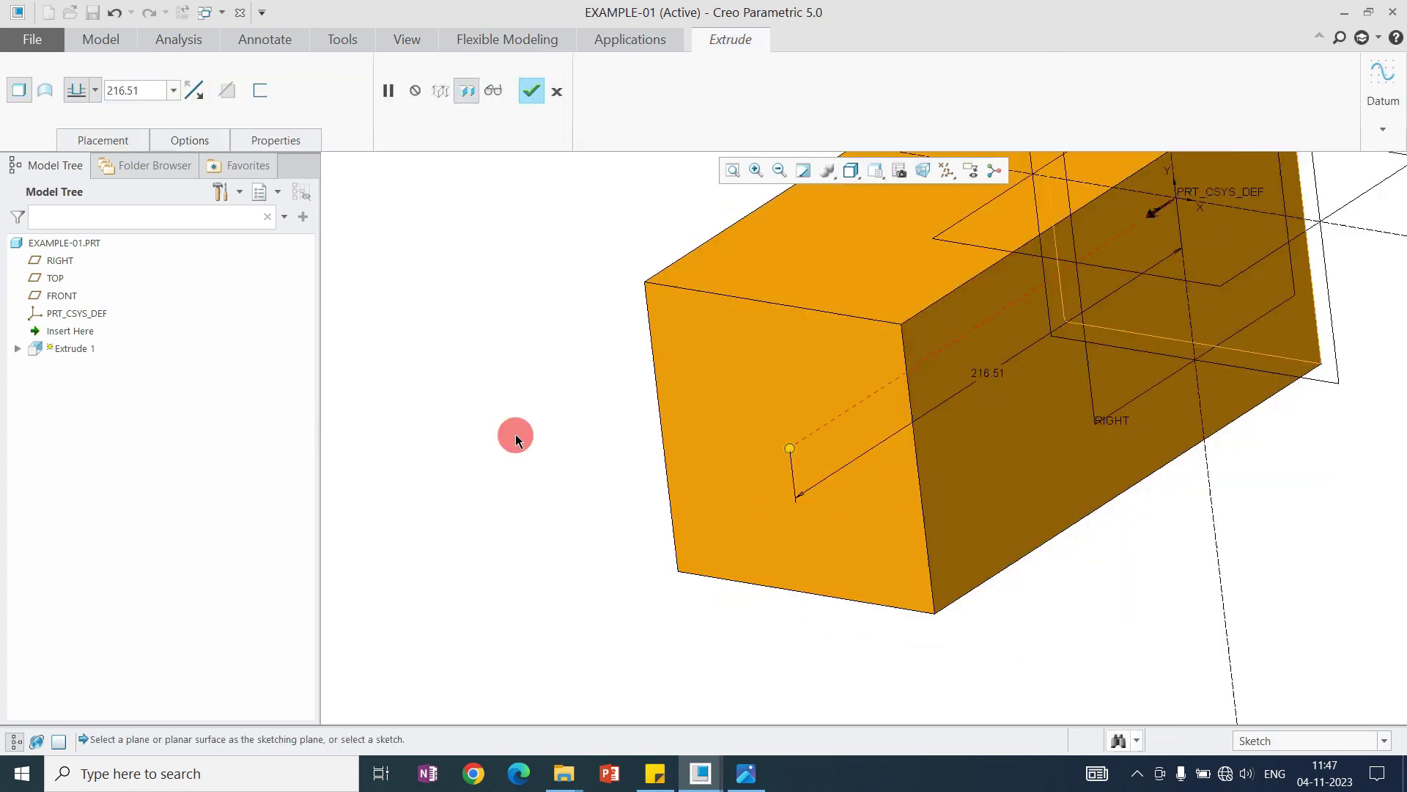
pyautogui.click(129, 93)
pyautogui.middleClick(973, 423)
pyautogui.moveTo(974, 423); pyautogui.dragTo(797, 427, button='middle')
# Step: Start a second extrusion sketched flat on the block's top face
pyautogui.click(463, 86)
pyautogui.click(483, 98)
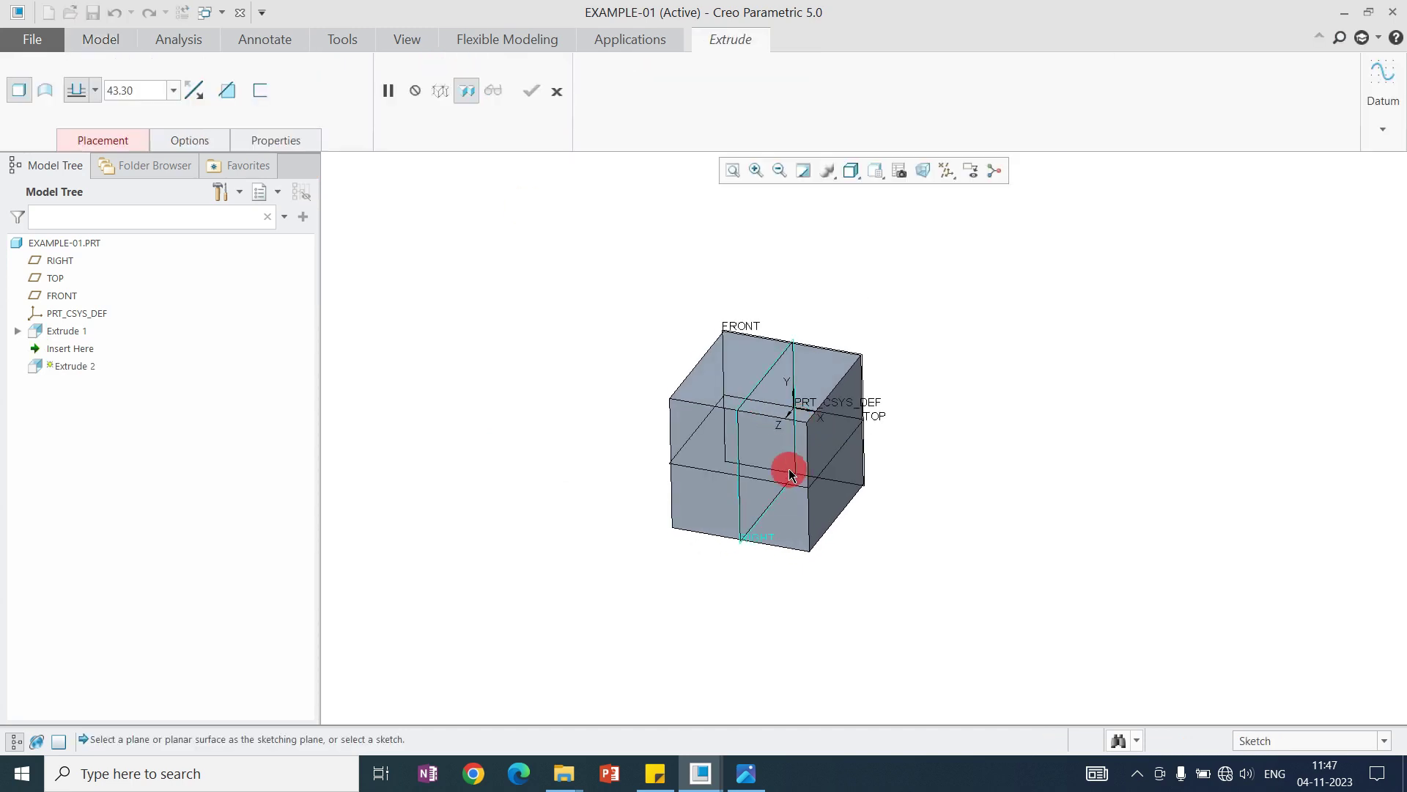
pyautogui.scroll(2, 733, 396)
pyautogui.click(698, 334)
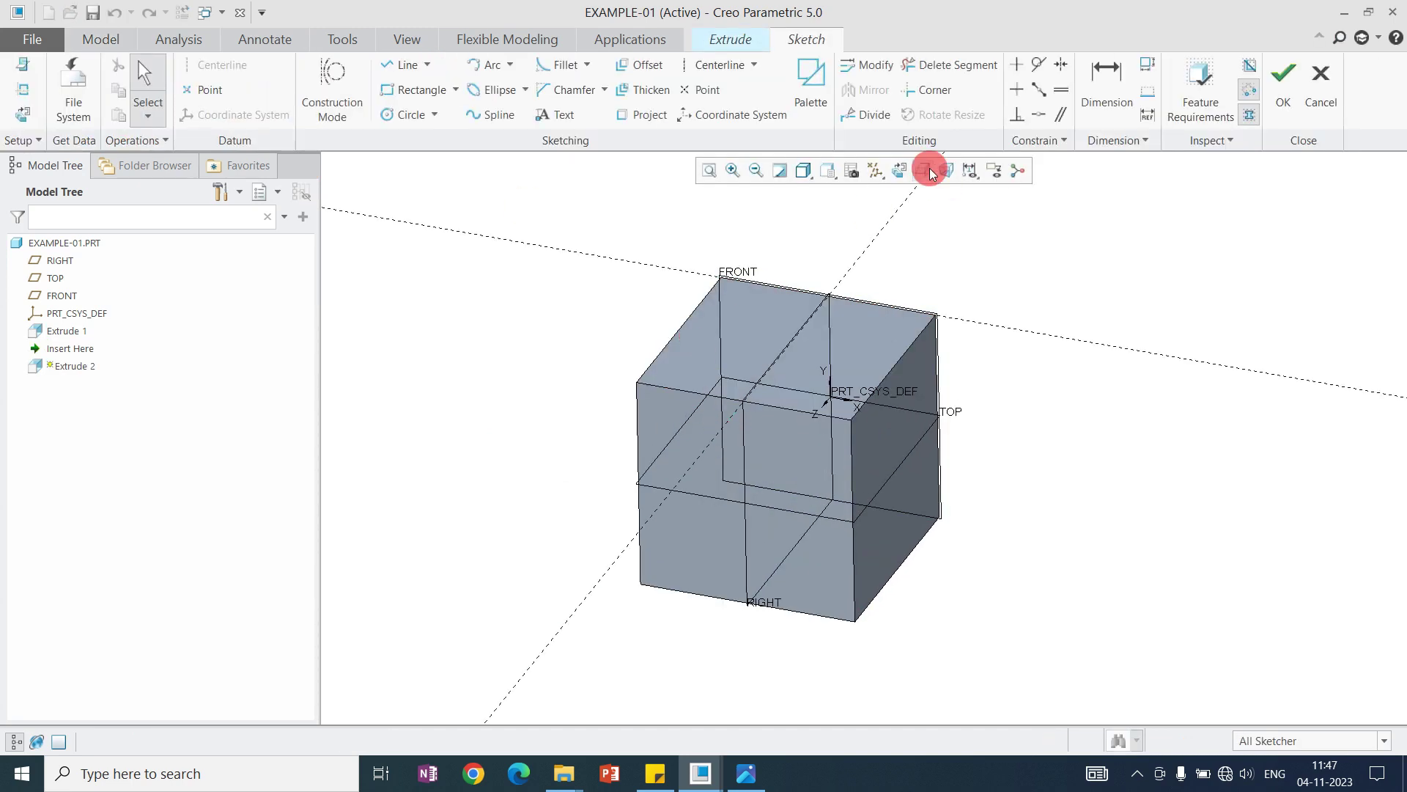
pyautogui.click(899, 170)
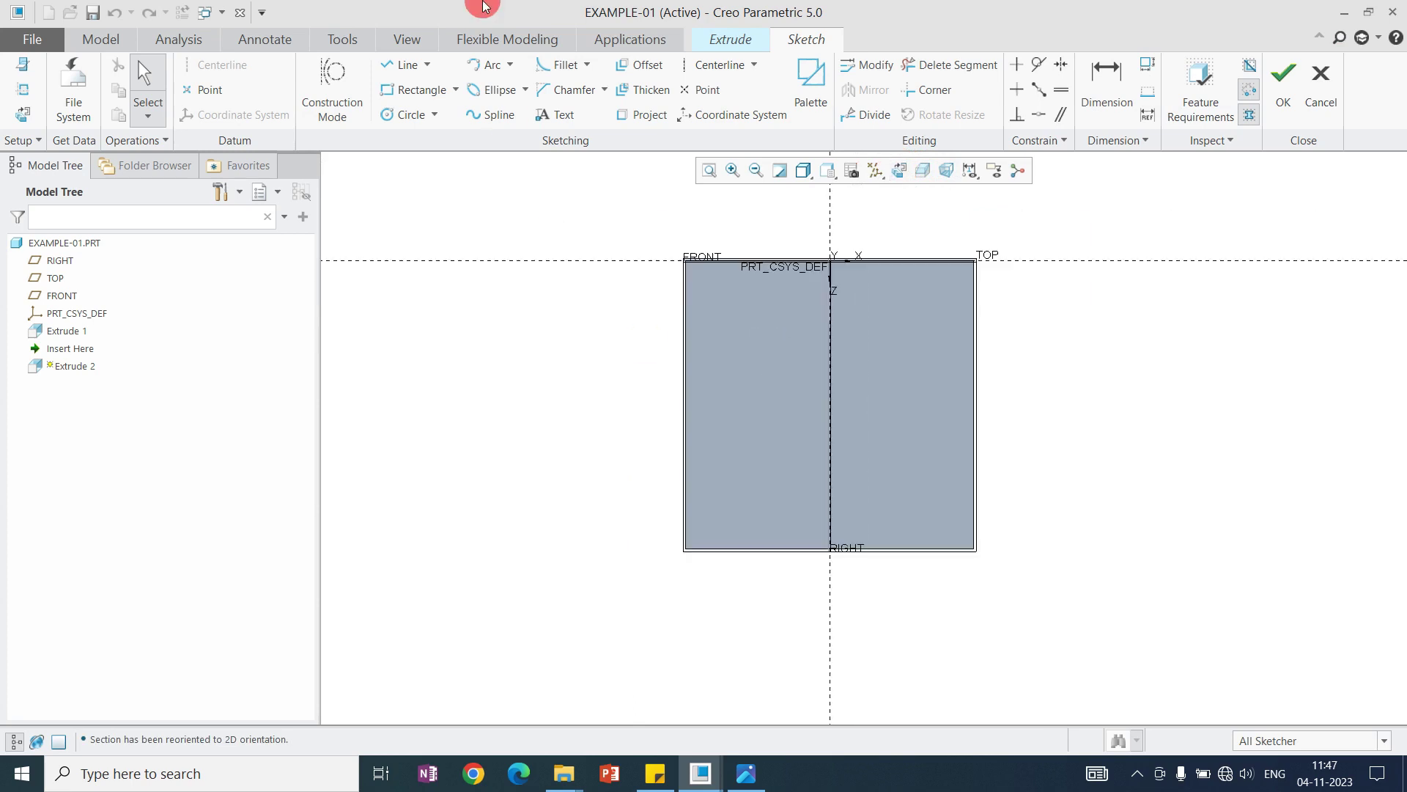
# Step: Add a horizontal centerline across the block and the block's edges as sketch references
pyautogui.click(720, 64)
pyautogui.click(754, 440)
pyautogui.click(1019, 440)
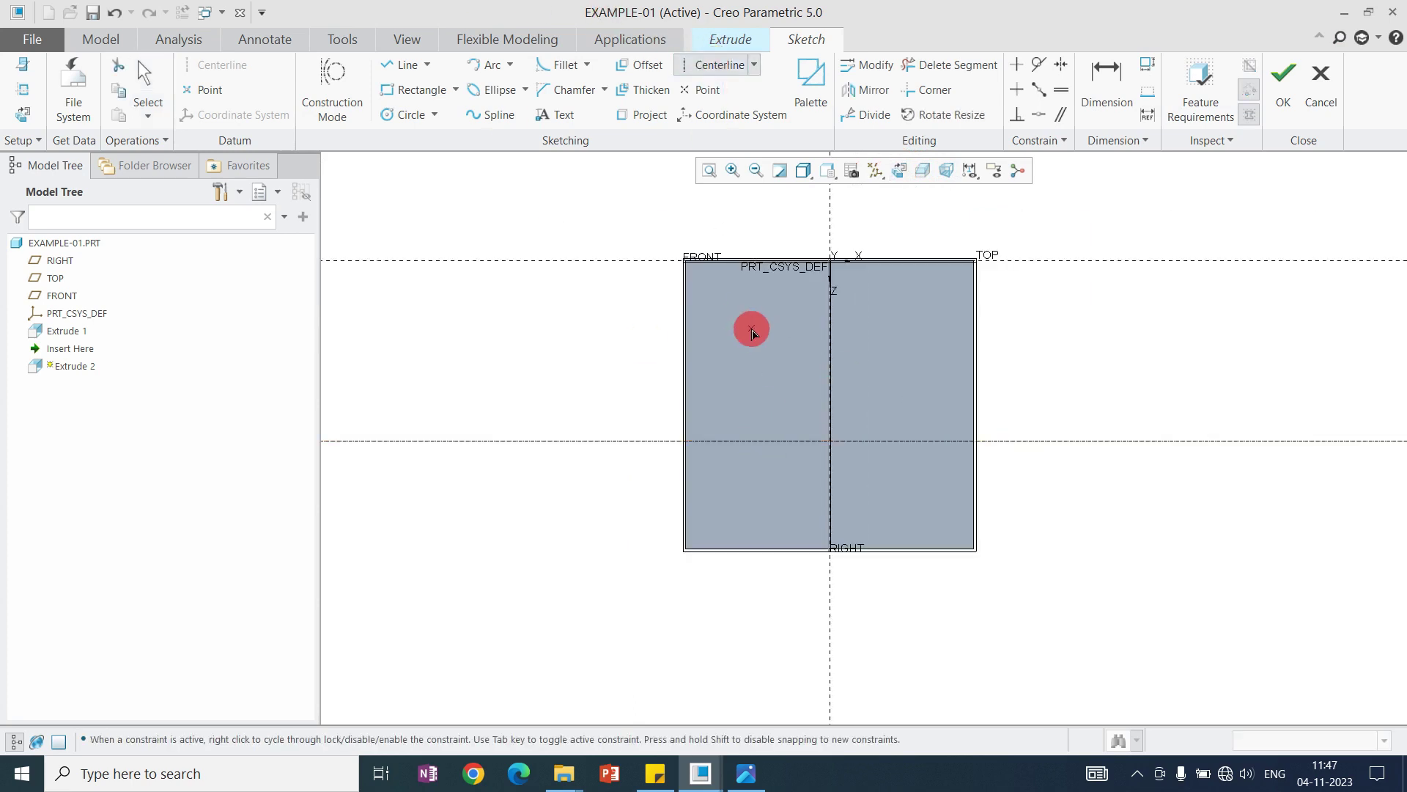
pyautogui.middleClick(750, 327)
pyautogui.rightClick(500, 368)
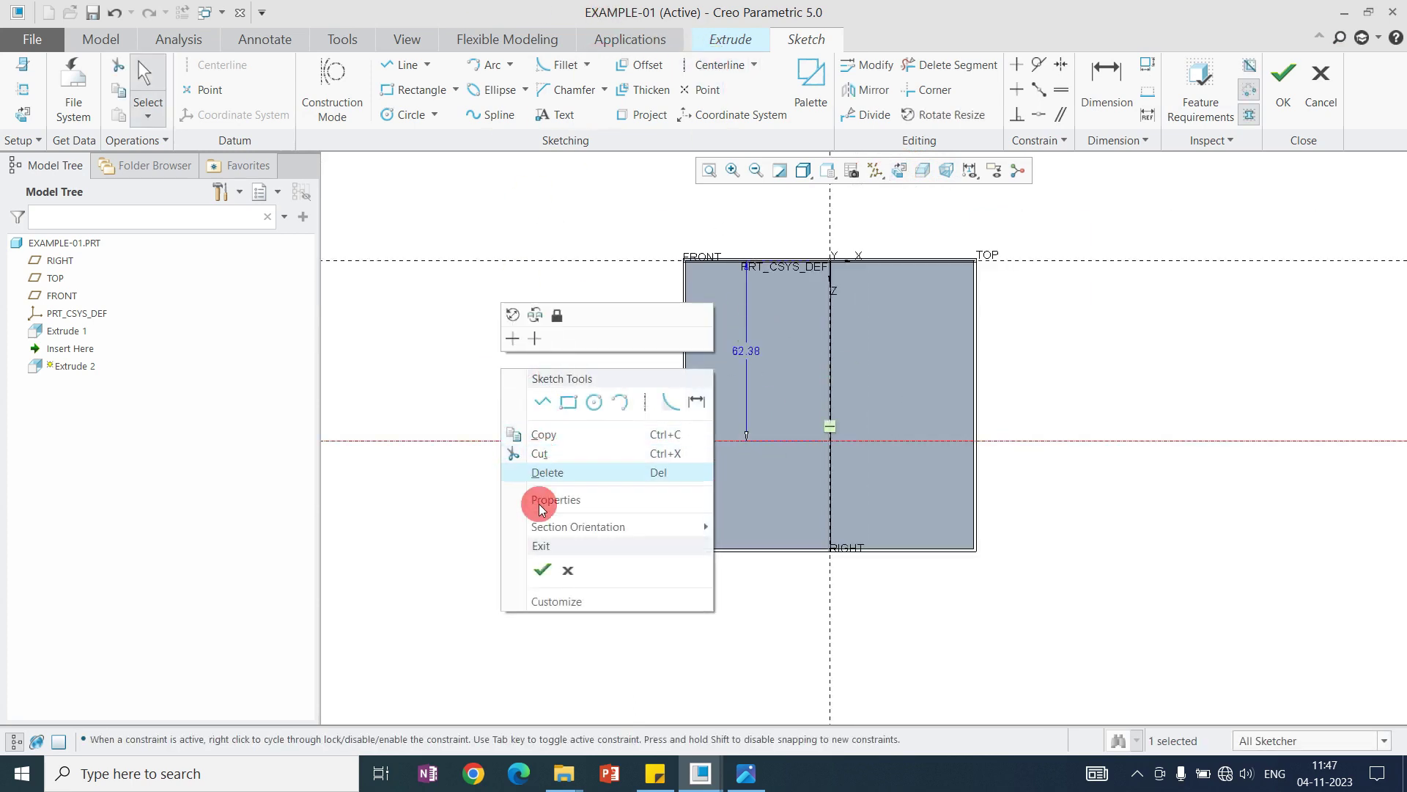
pyautogui.click(323, 236)
pyautogui.click(23, 89)
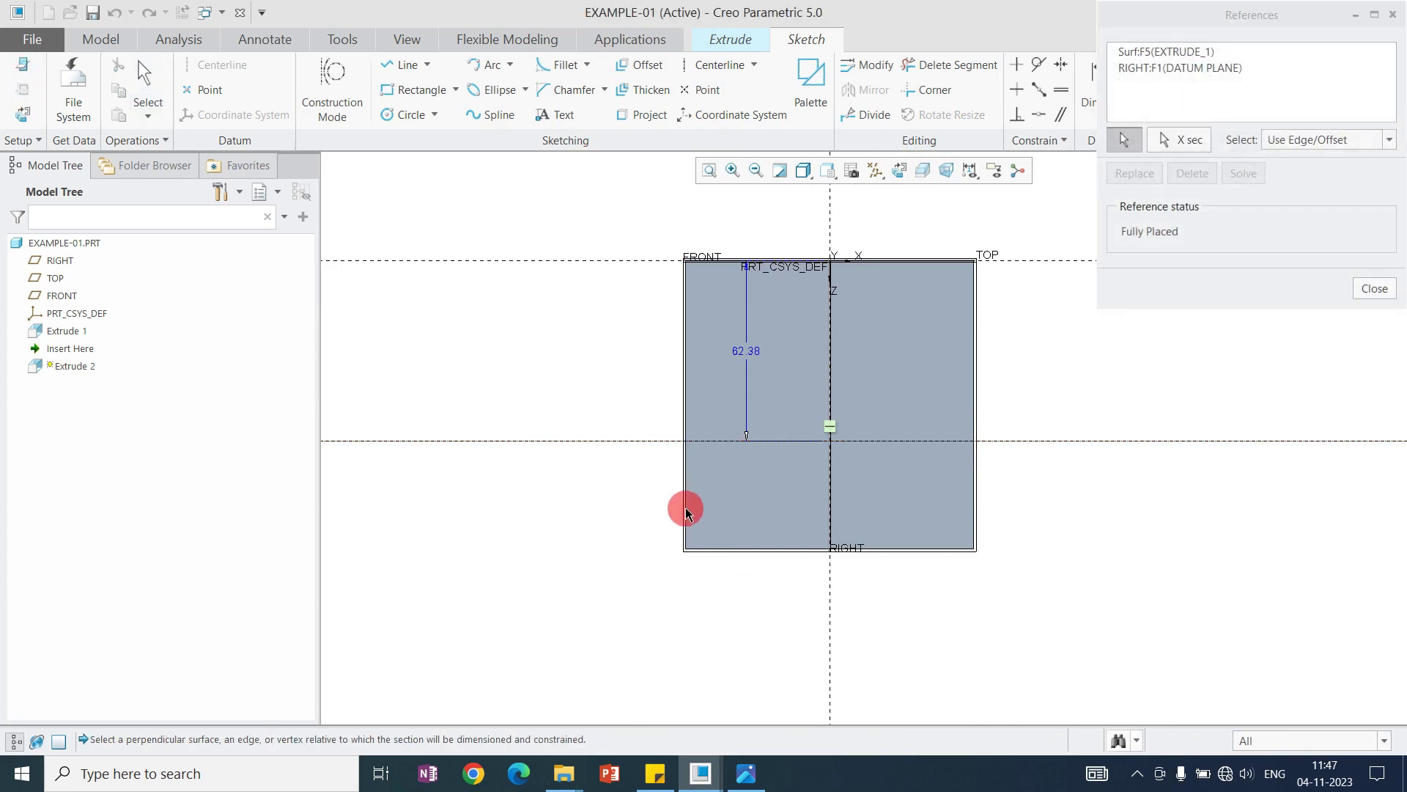
pyautogui.click(758, 548)
pyautogui.click(974, 527)
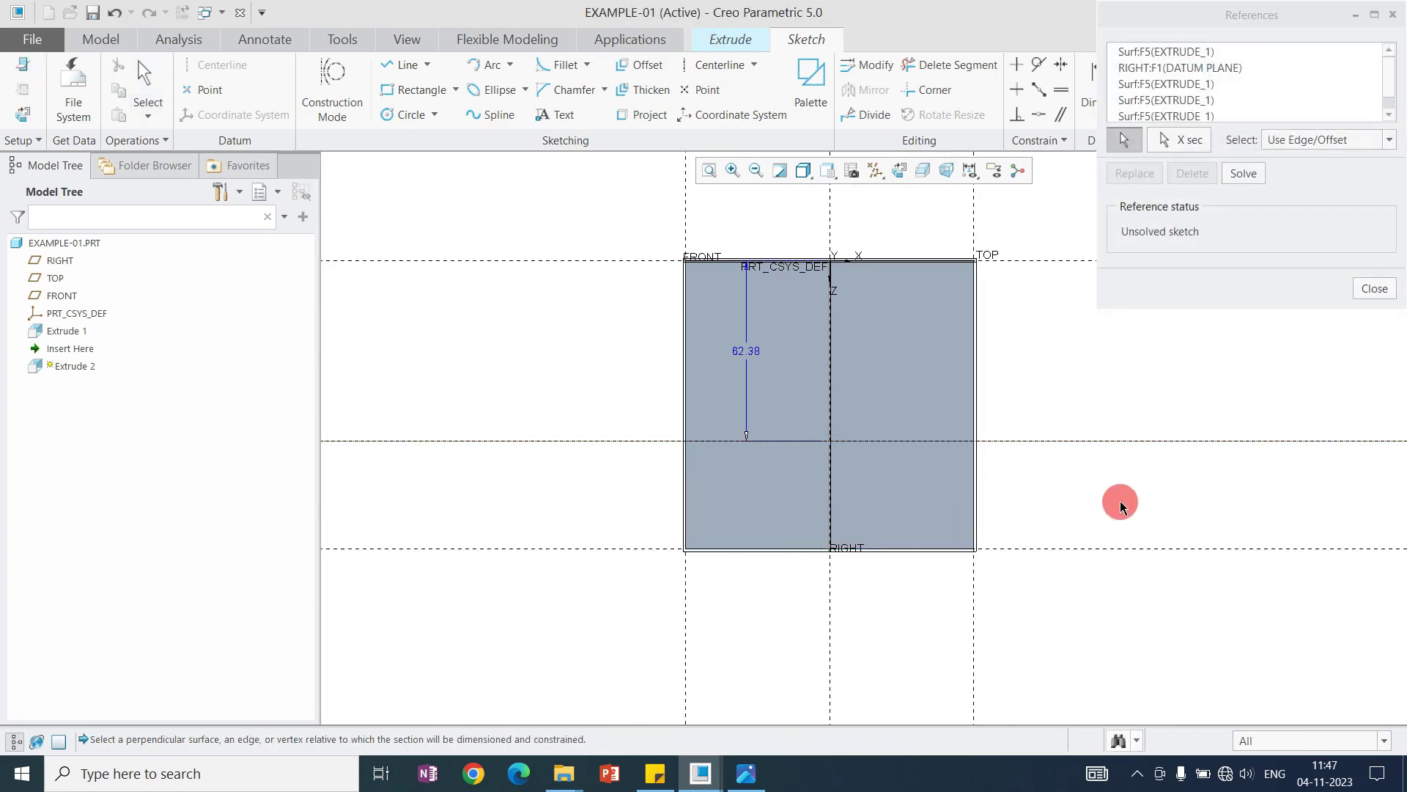
pyautogui.middleClick(1122, 503)
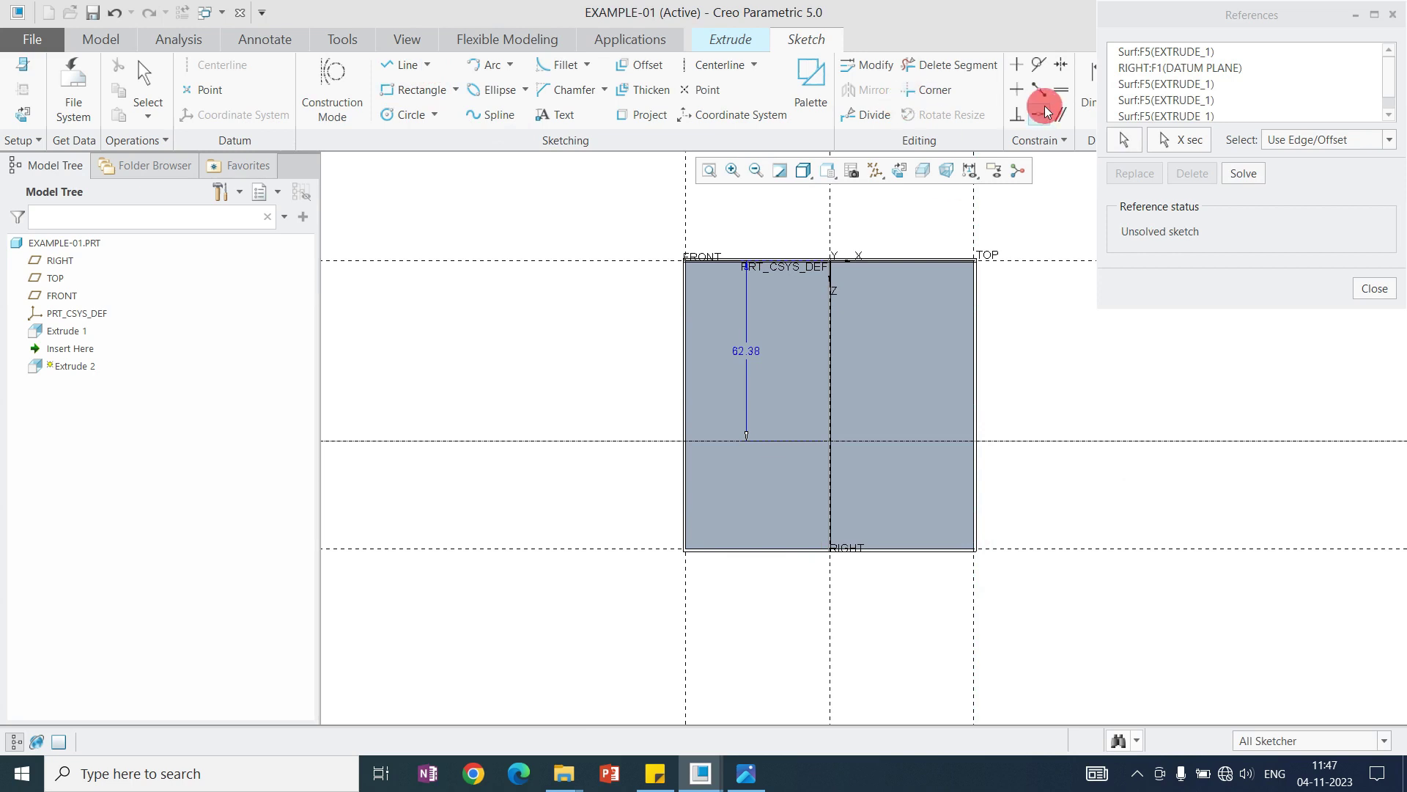
# Step: Dimension the centerline 30.00 above the block's bottom edge
pyautogui.click(1090, 100)
pyautogui.click(1004, 551)
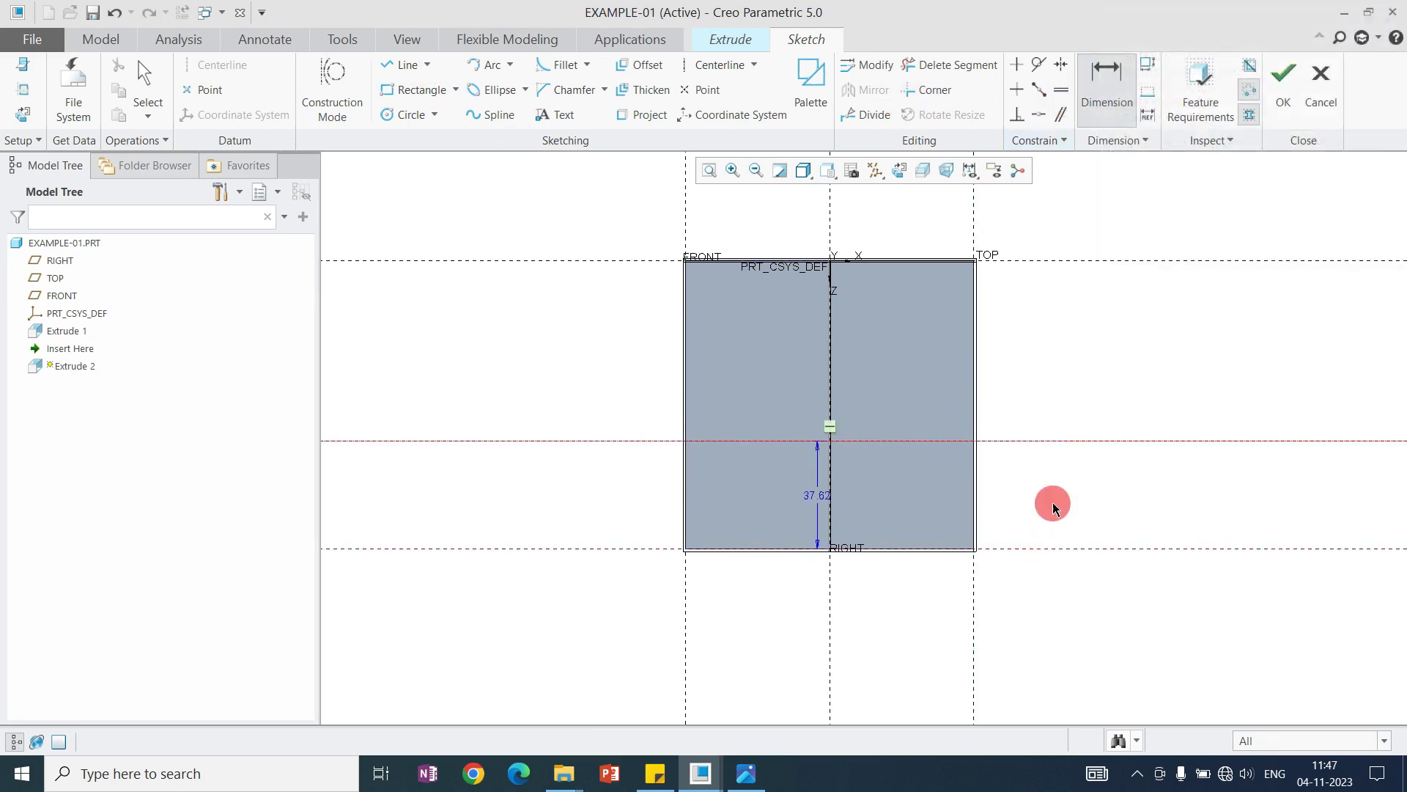
pyautogui.middleClick(1058, 485)
pyautogui.write('30')
pyautogui.press('Return')
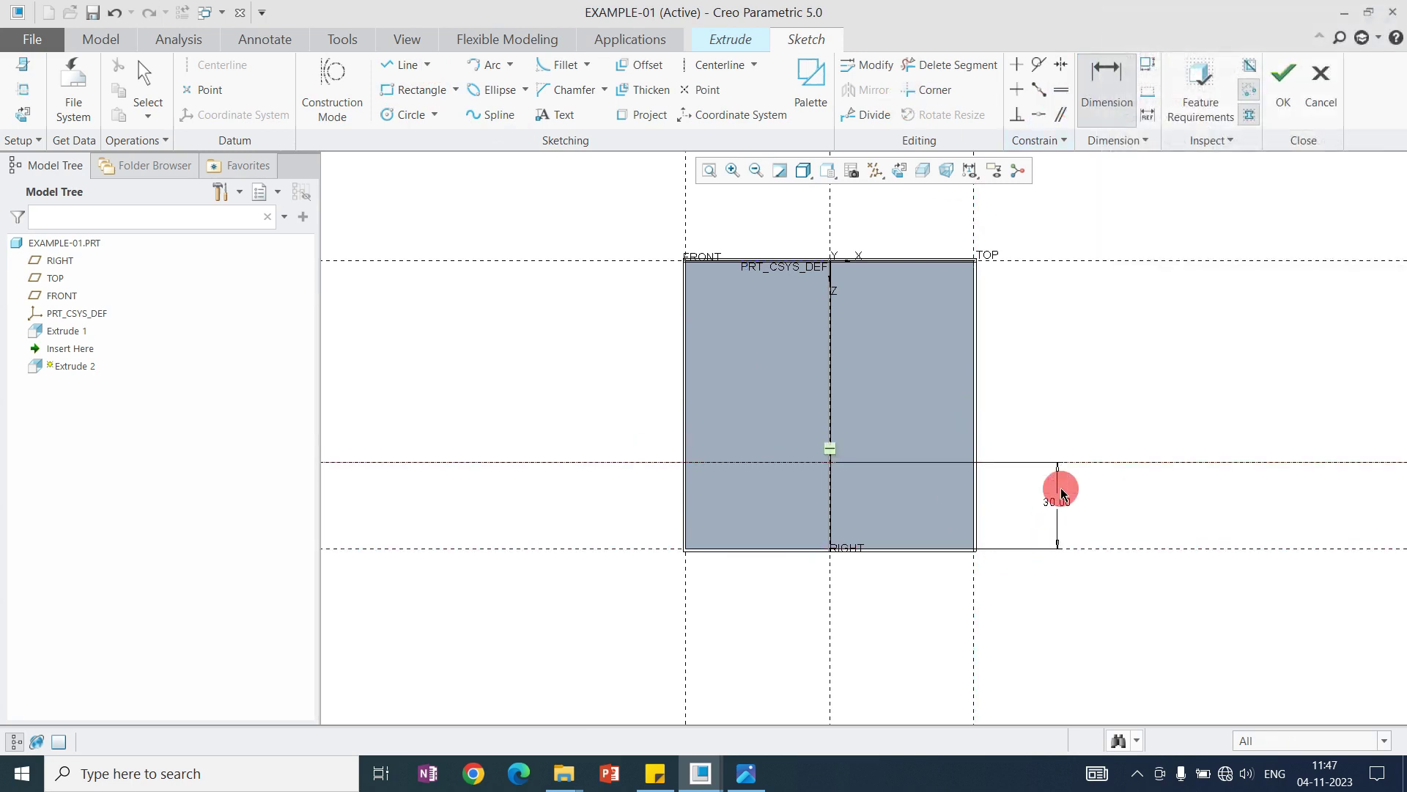
pyautogui.middleClick(1001, 423)
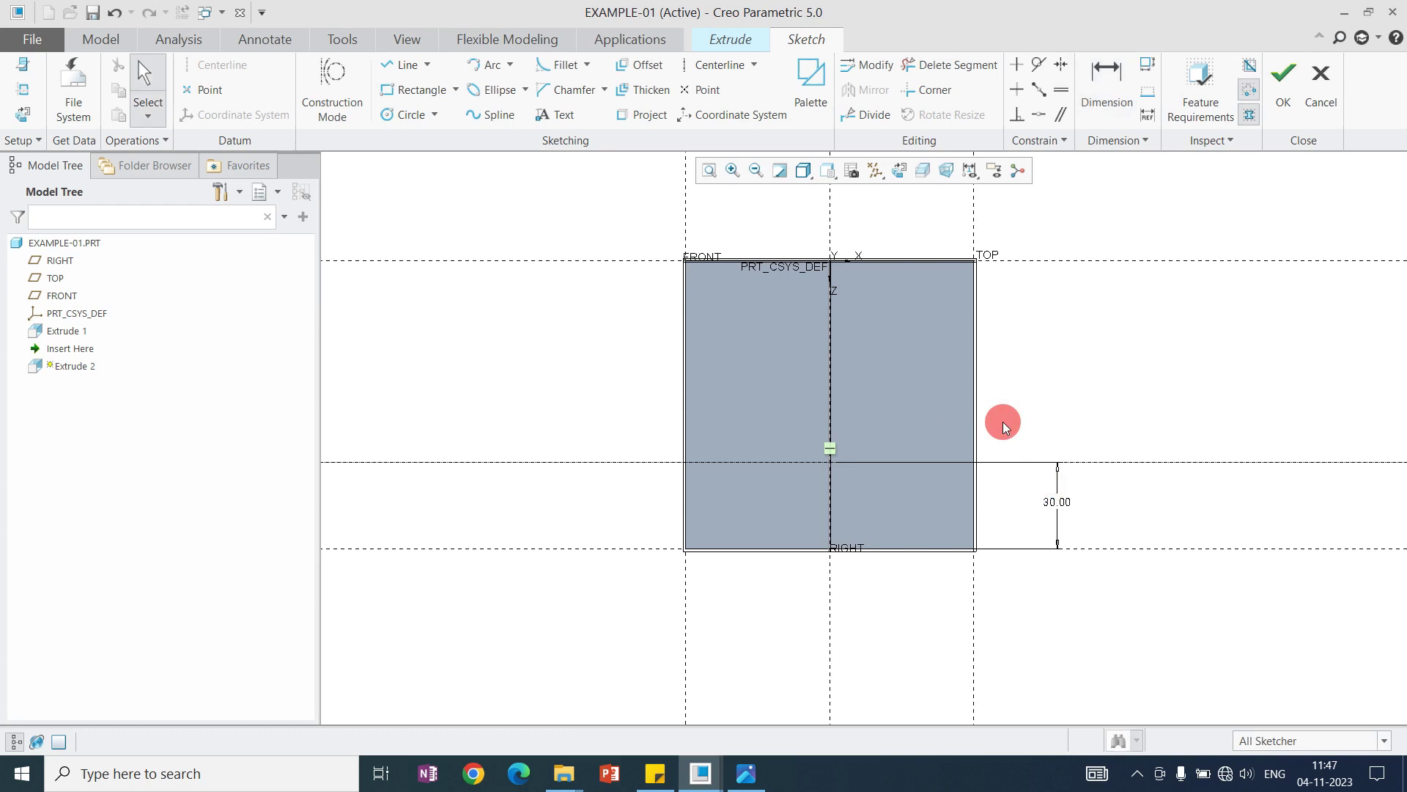
# Step: Draw two lines forming a V from the bottom corners up to the centre point
pyautogui.click(386, 43)
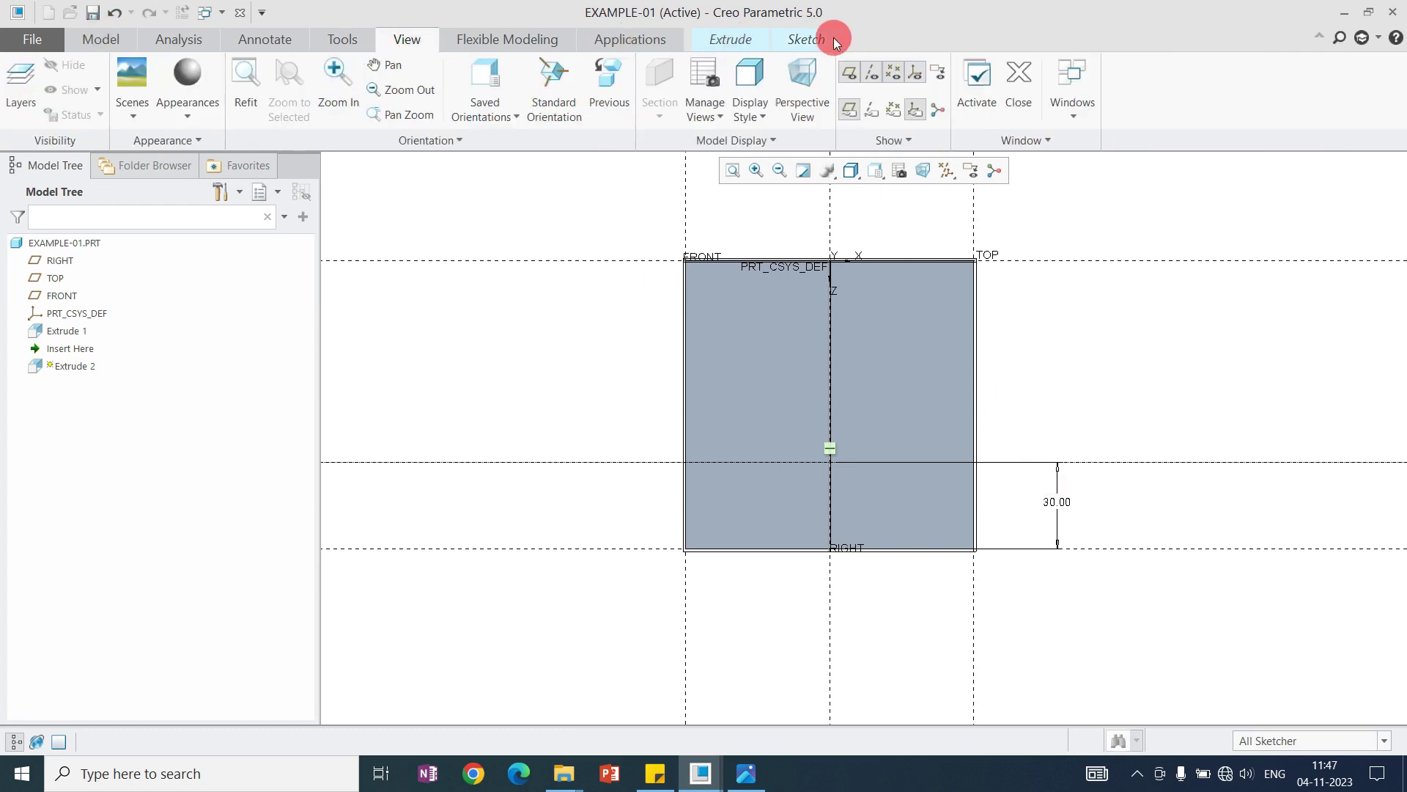
pyautogui.click(834, 38)
pyautogui.click(389, 66)
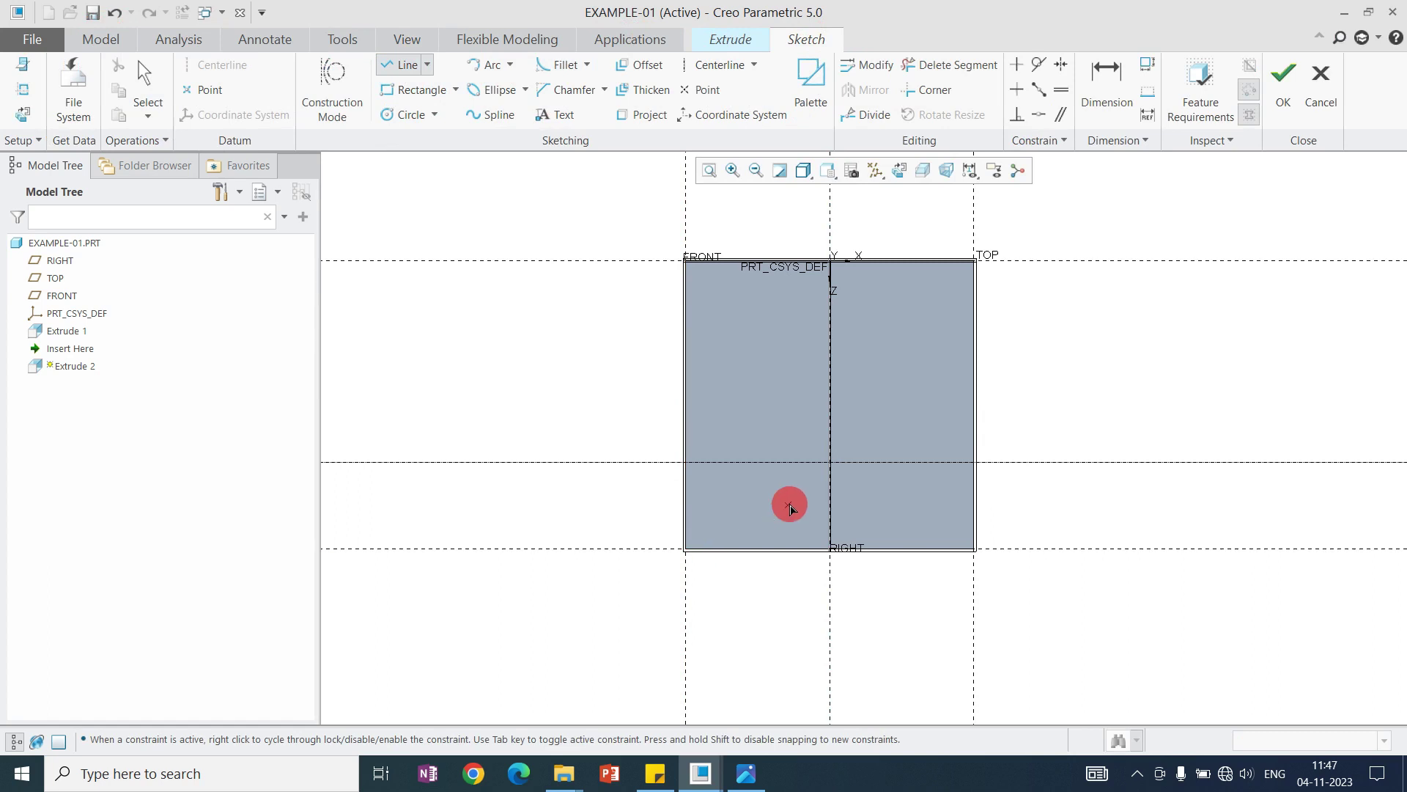
pyautogui.click(686, 549)
pyautogui.click(830, 462)
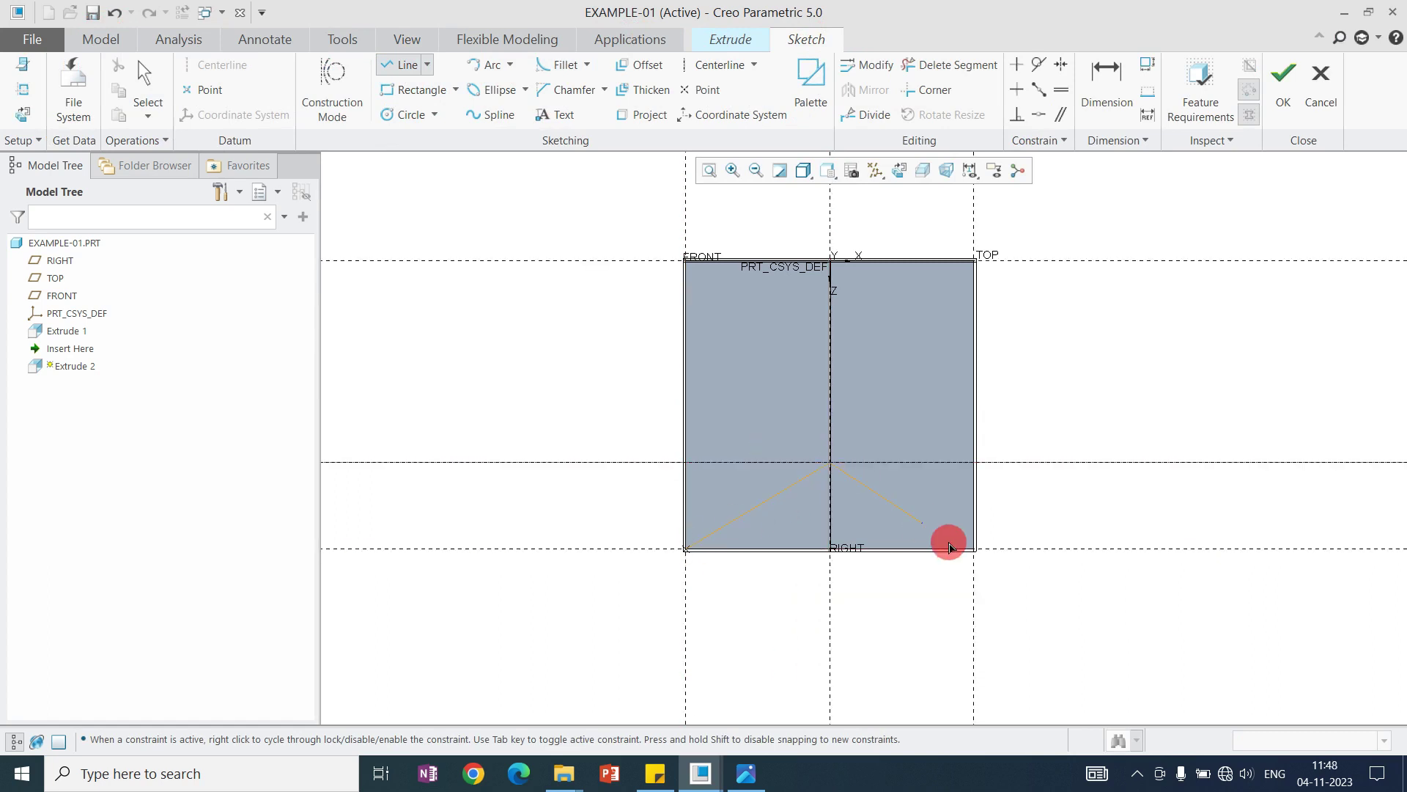
pyautogui.click(974, 549)
pyautogui.middleClick(1067, 483)
pyautogui.middleClick(1066, 483)
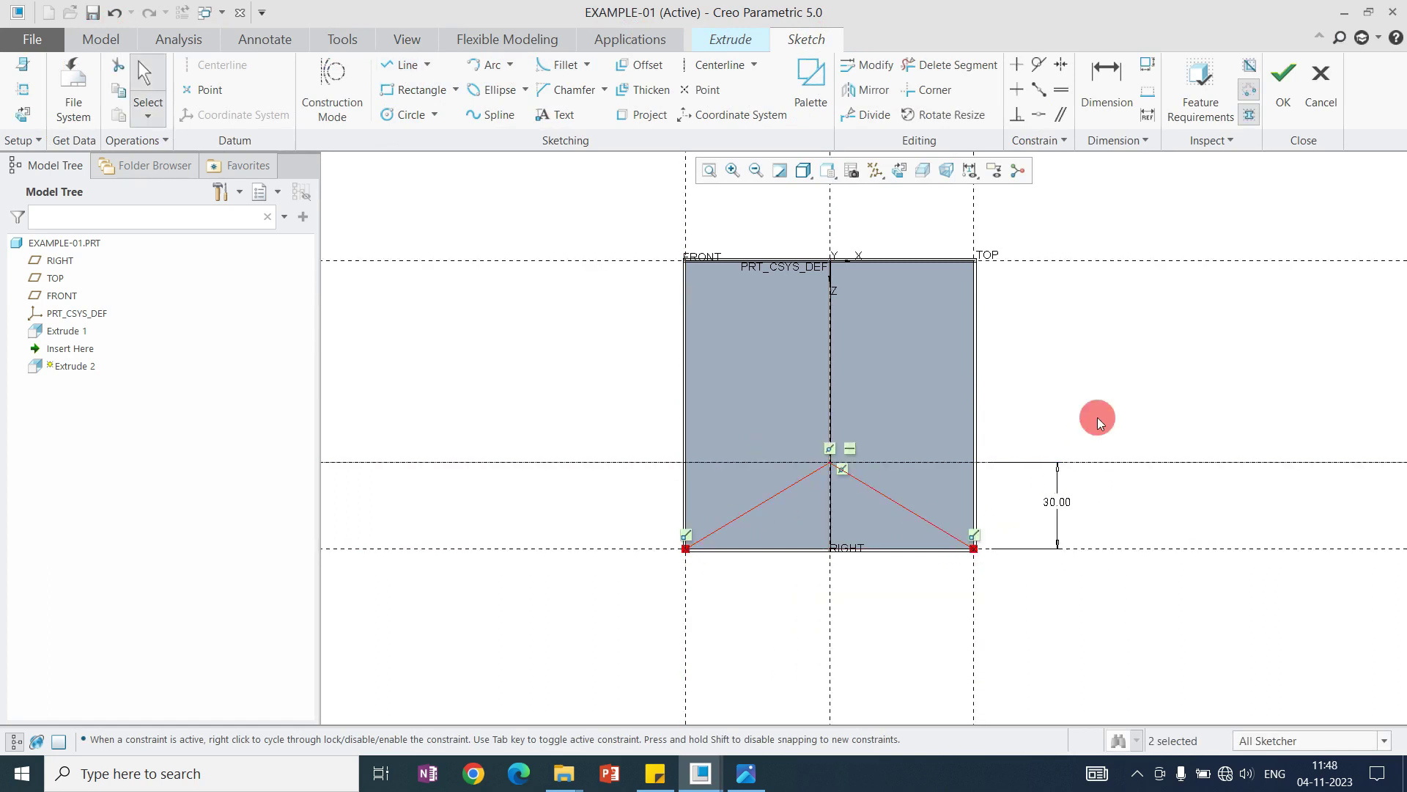
pyautogui.scroll(-2, 886, 431)
# Step: Finish Extrude 2 as a surface with a Blind second side of depth 130
pyautogui.click(1284, 110)
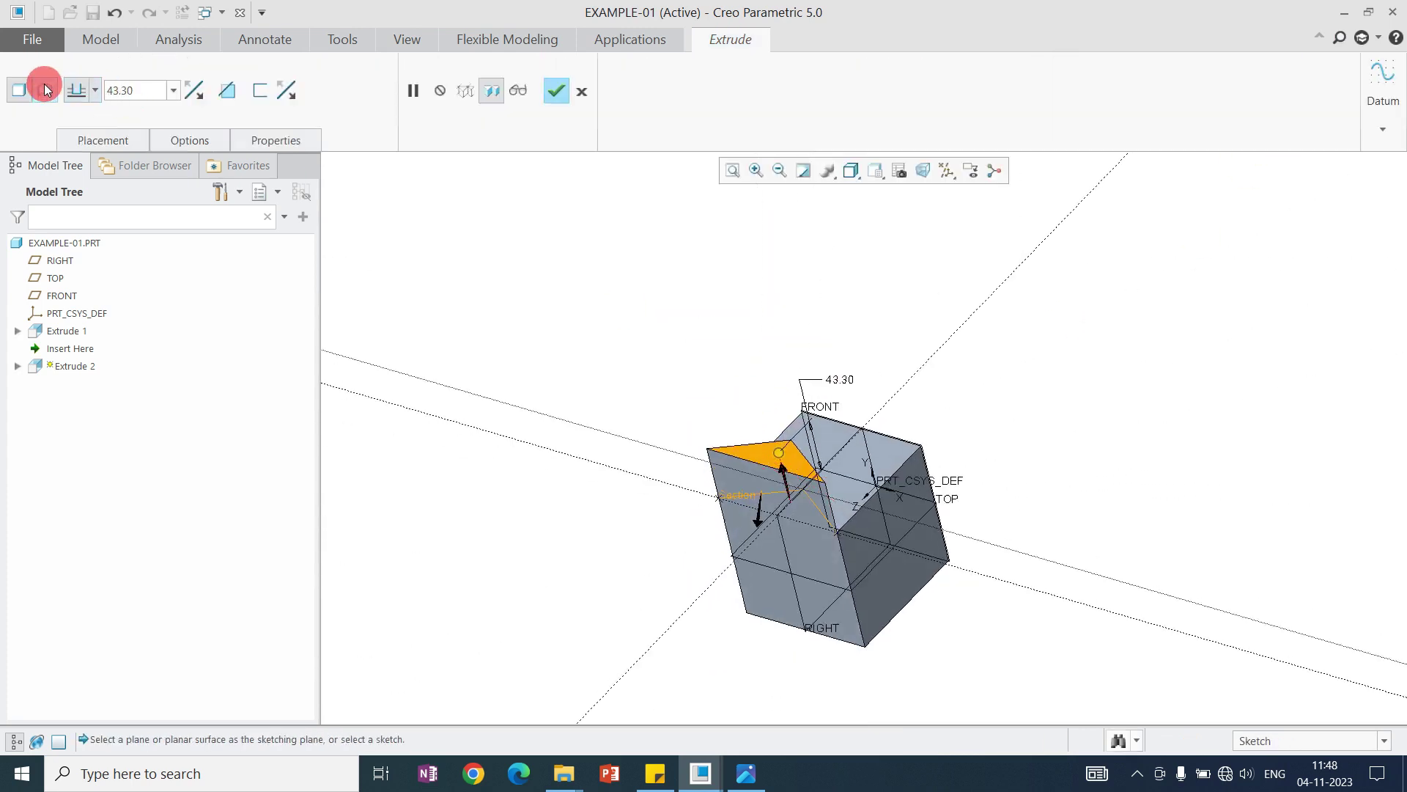
pyautogui.click(45, 89)
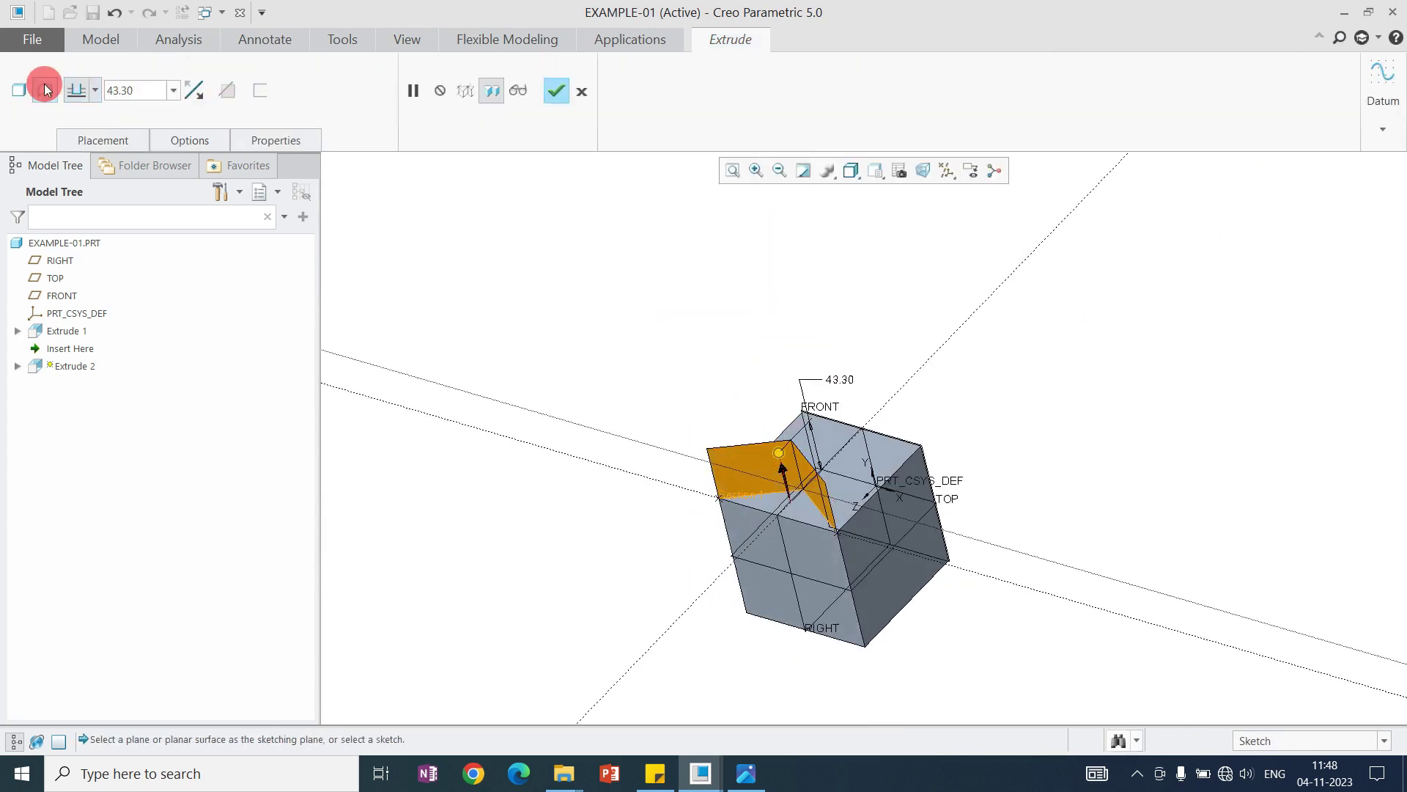
pyautogui.click(205, 134)
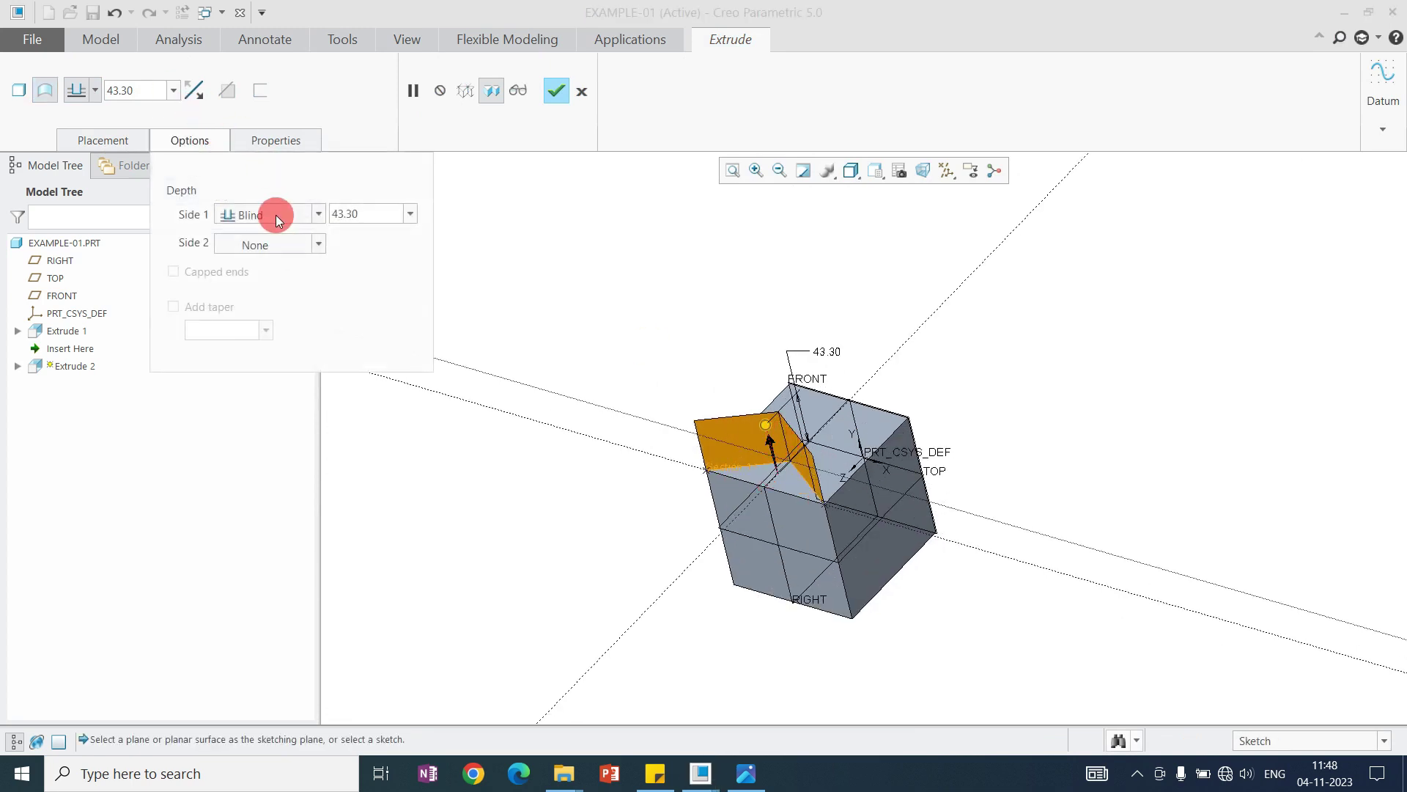
pyautogui.click(271, 239)
pyautogui.click(263, 270)
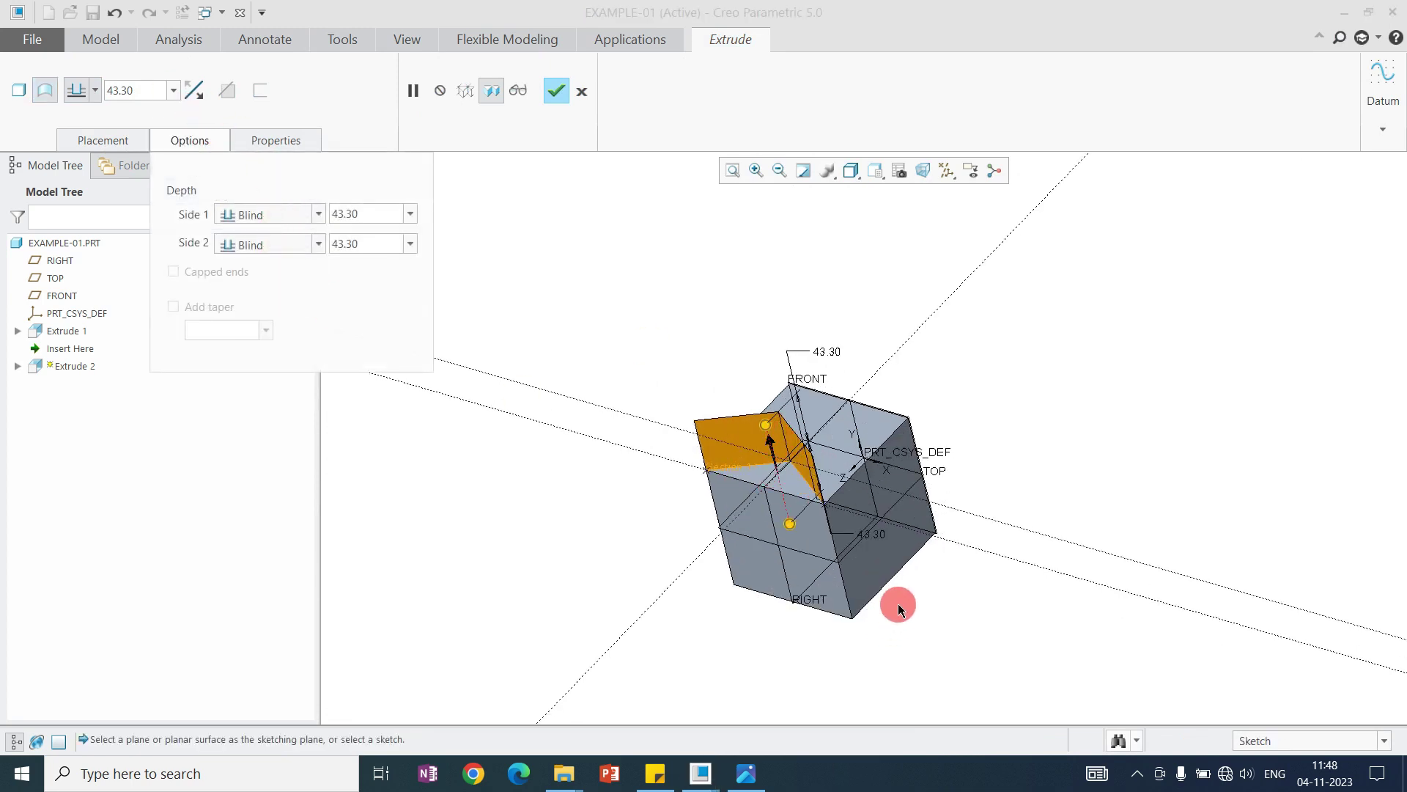
pyautogui.moveTo(793, 525); pyautogui.dragTo(823, 619)
pyautogui.moveTo(901, 600); pyautogui.dragTo(904, 511, button='middle')
pyautogui.middleClick(906, 511)
# Step: Start a new extrusion on the block's side face
pyautogui.moveTo(946, 428); pyautogui.dragTo(893, 449, button='middle')
pyautogui.click(893, 449)
pyautogui.click(1015, 373)
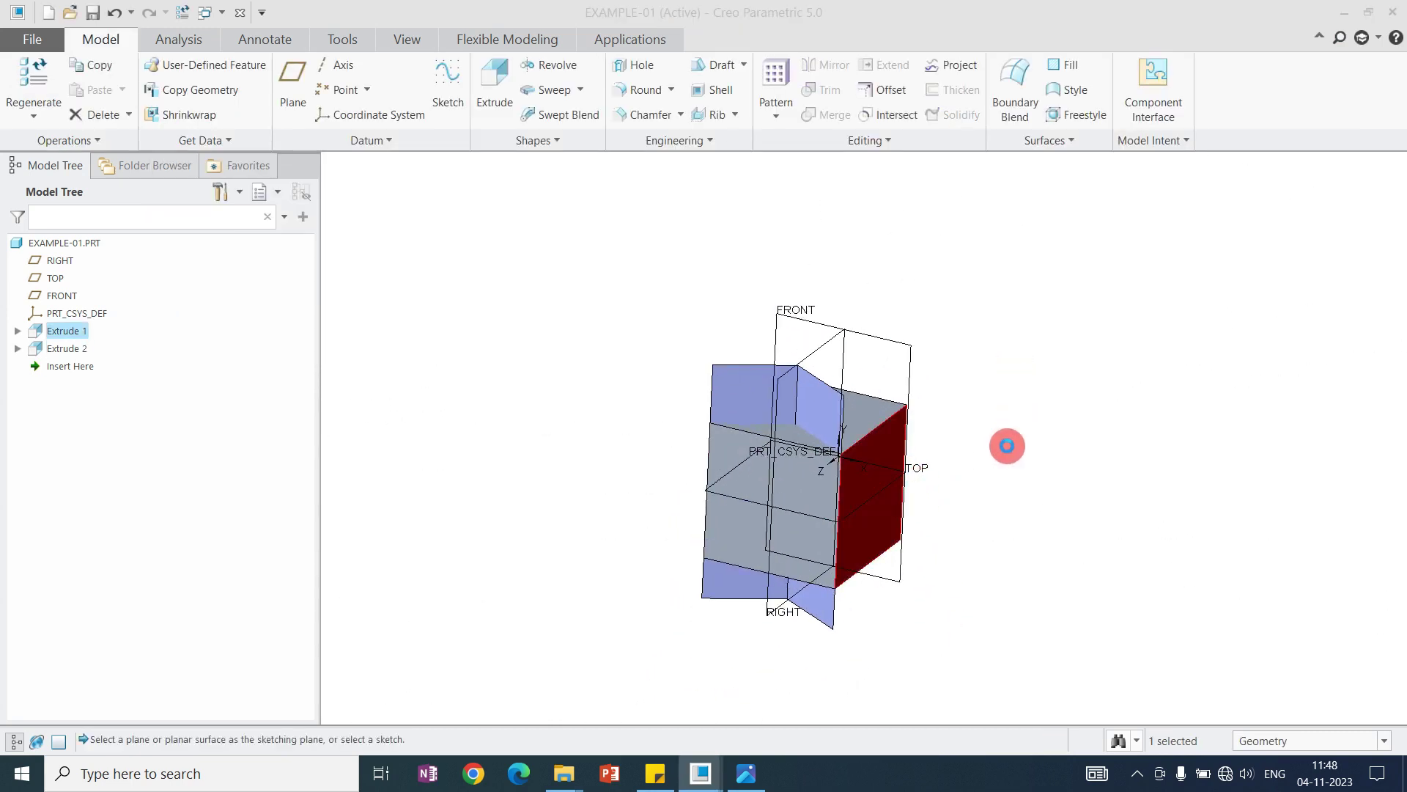
# Step: Orient the side-face sketch flat and add a centerline along the strip boundary
pyautogui.click(911, 177)
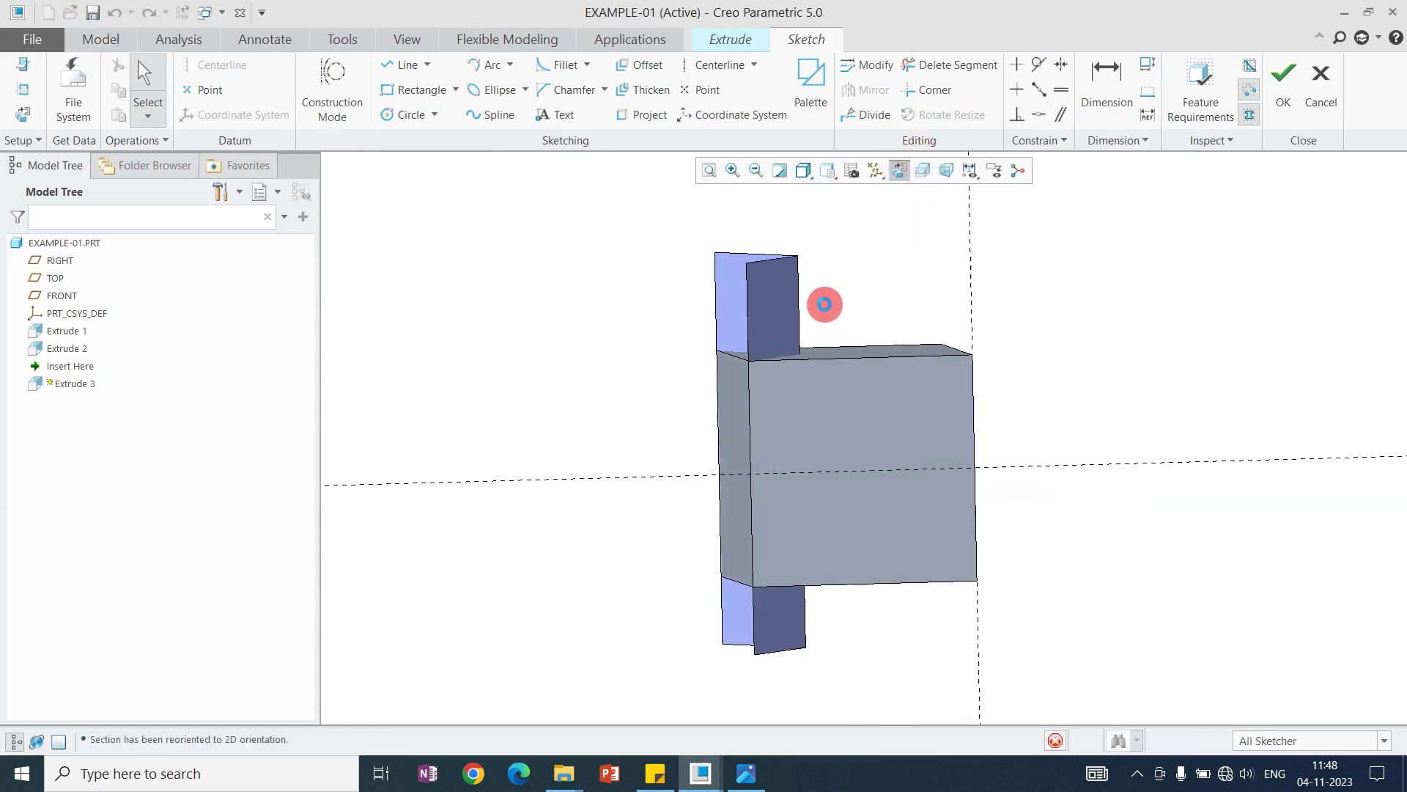
pyautogui.click(701, 66)
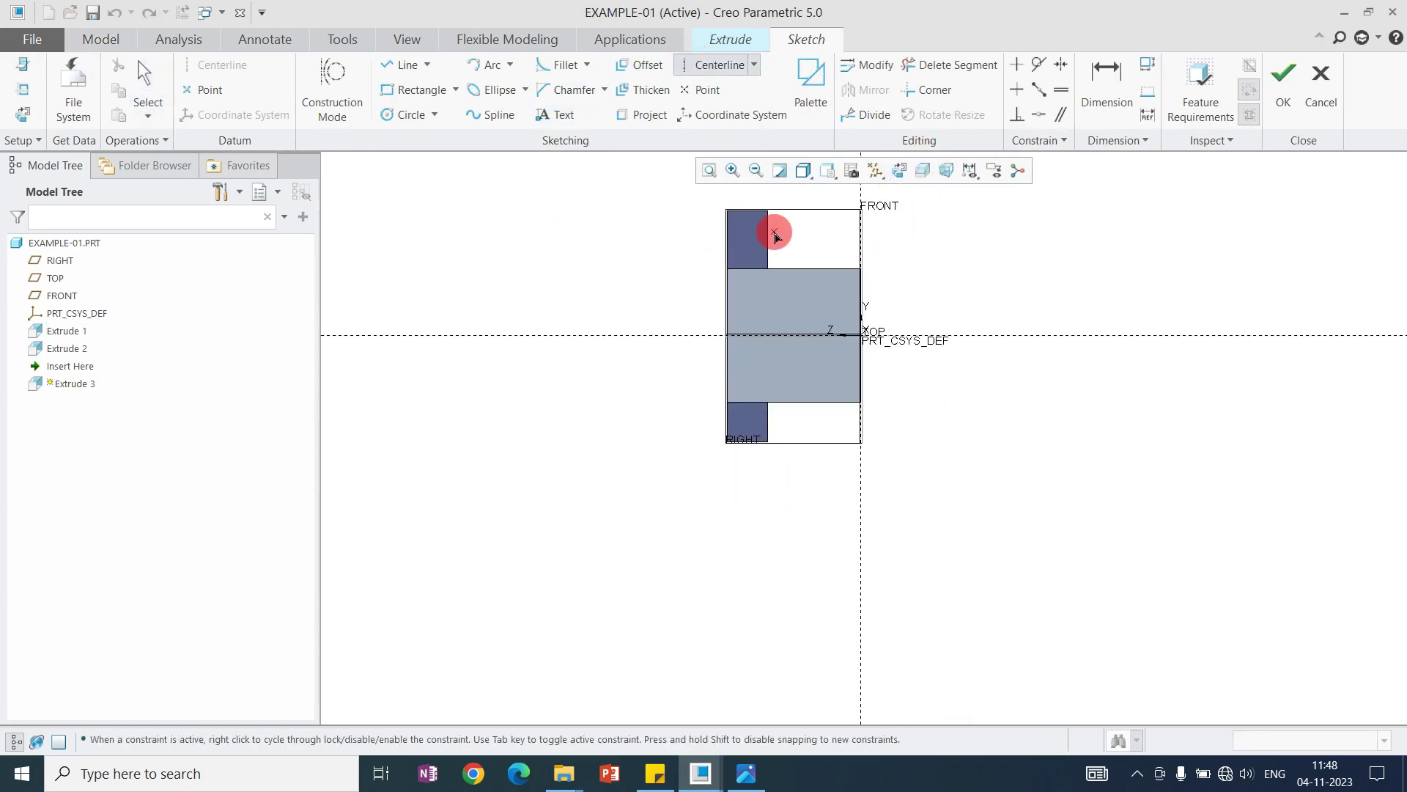
pyautogui.click(766, 314)
pyautogui.middleClick(628, 252)
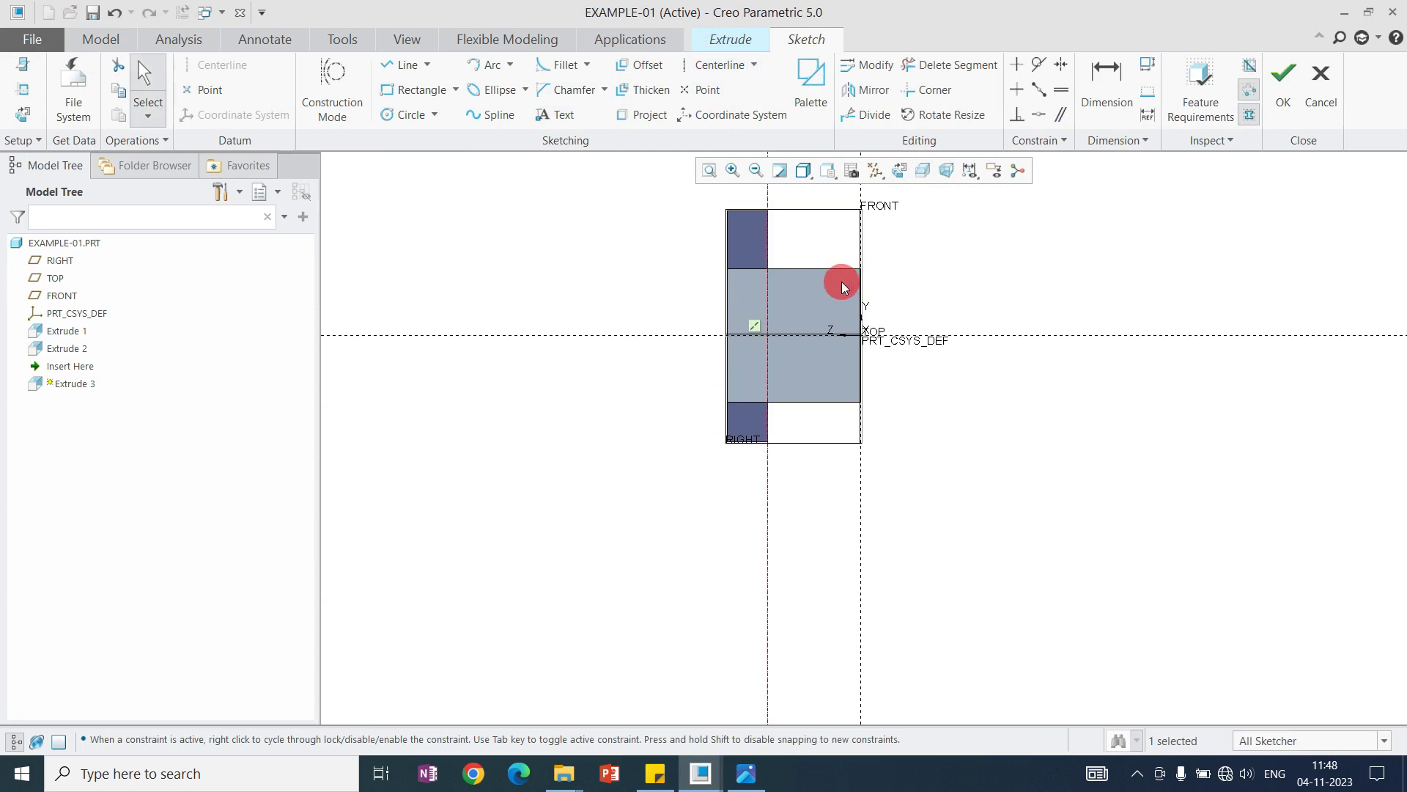
# Step: Draw a V of two lines from the top-left corner to the centerline to the bottom-left corner
pyautogui.scroll(-2, 841, 282)
pyautogui.click(403, 64)
pyautogui.click(664, 268)
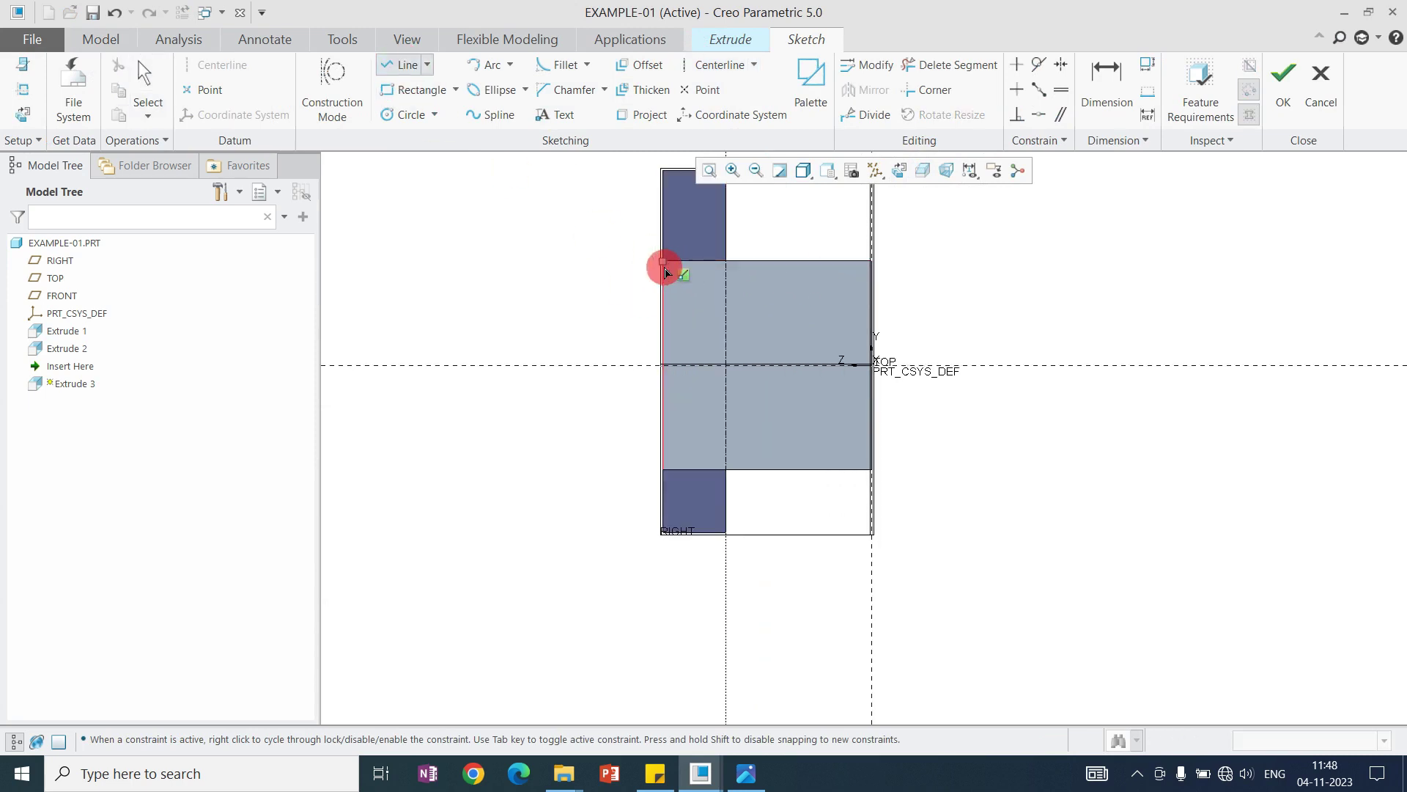
pyautogui.scroll(-3, 671, 273)
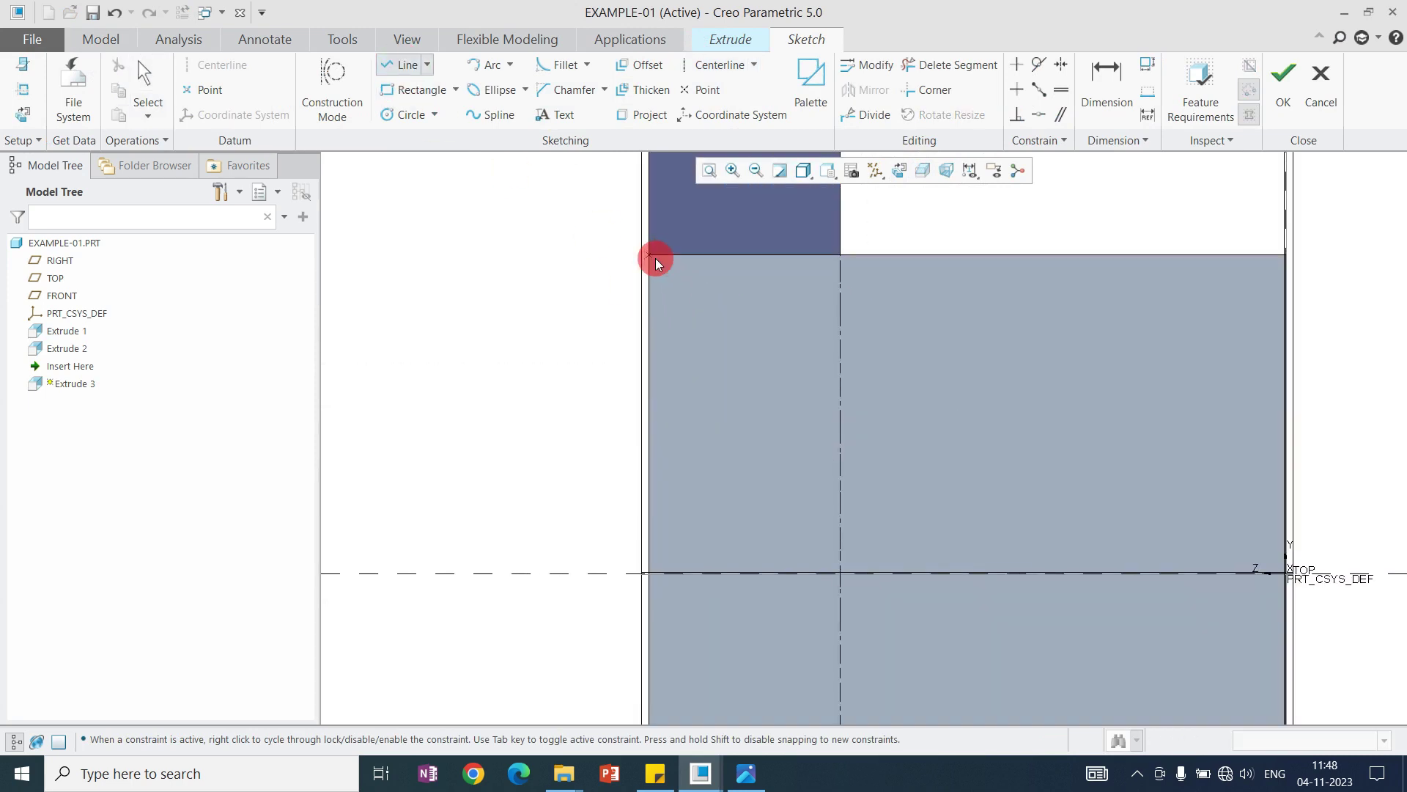
pyautogui.click(839, 571)
pyautogui.scroll(2, 802, 320)
pyautogui.scroll(1, 802, 320)
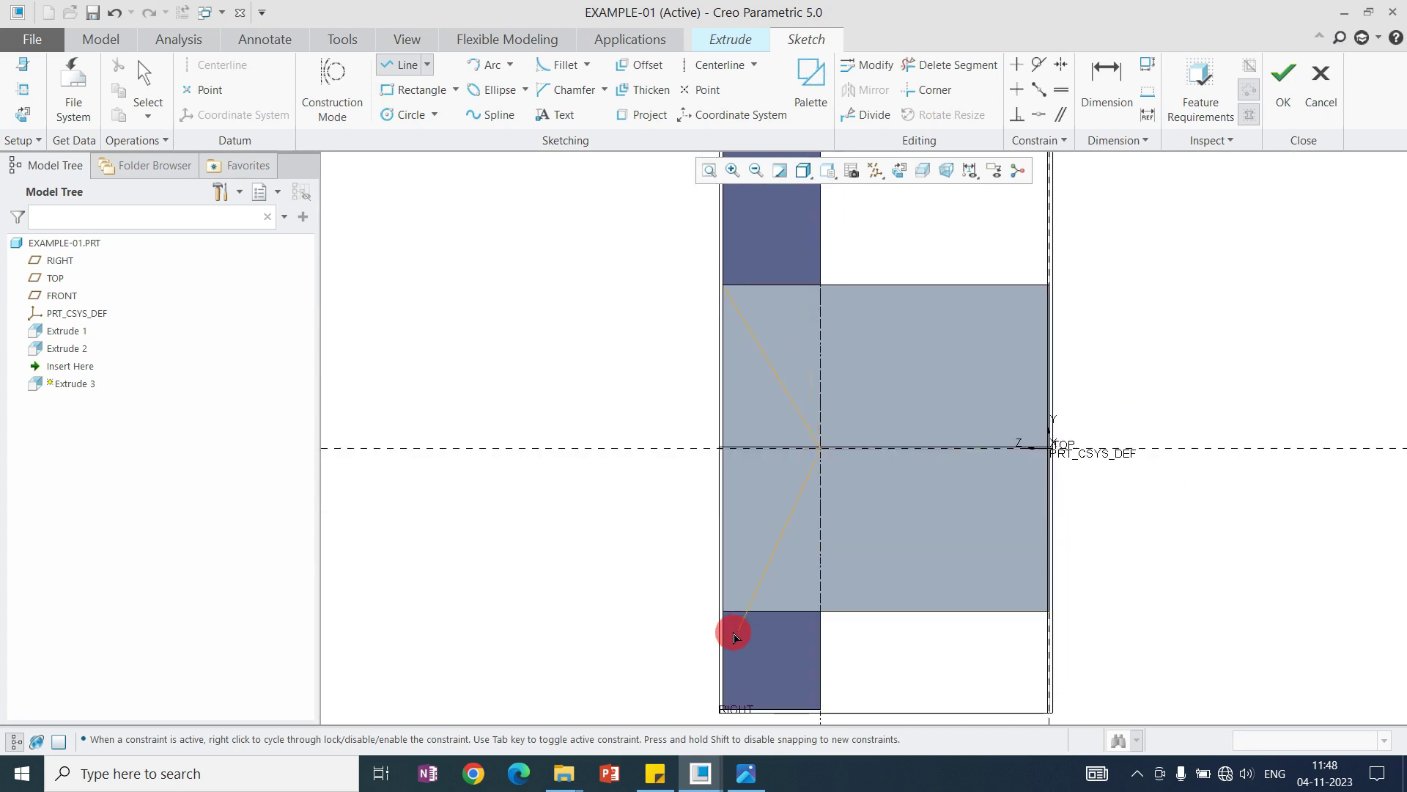
pyautogui.click(729, 613)
pyautogui.middleClick(713, 496)
pyautogui.middleClick(1102, 271)
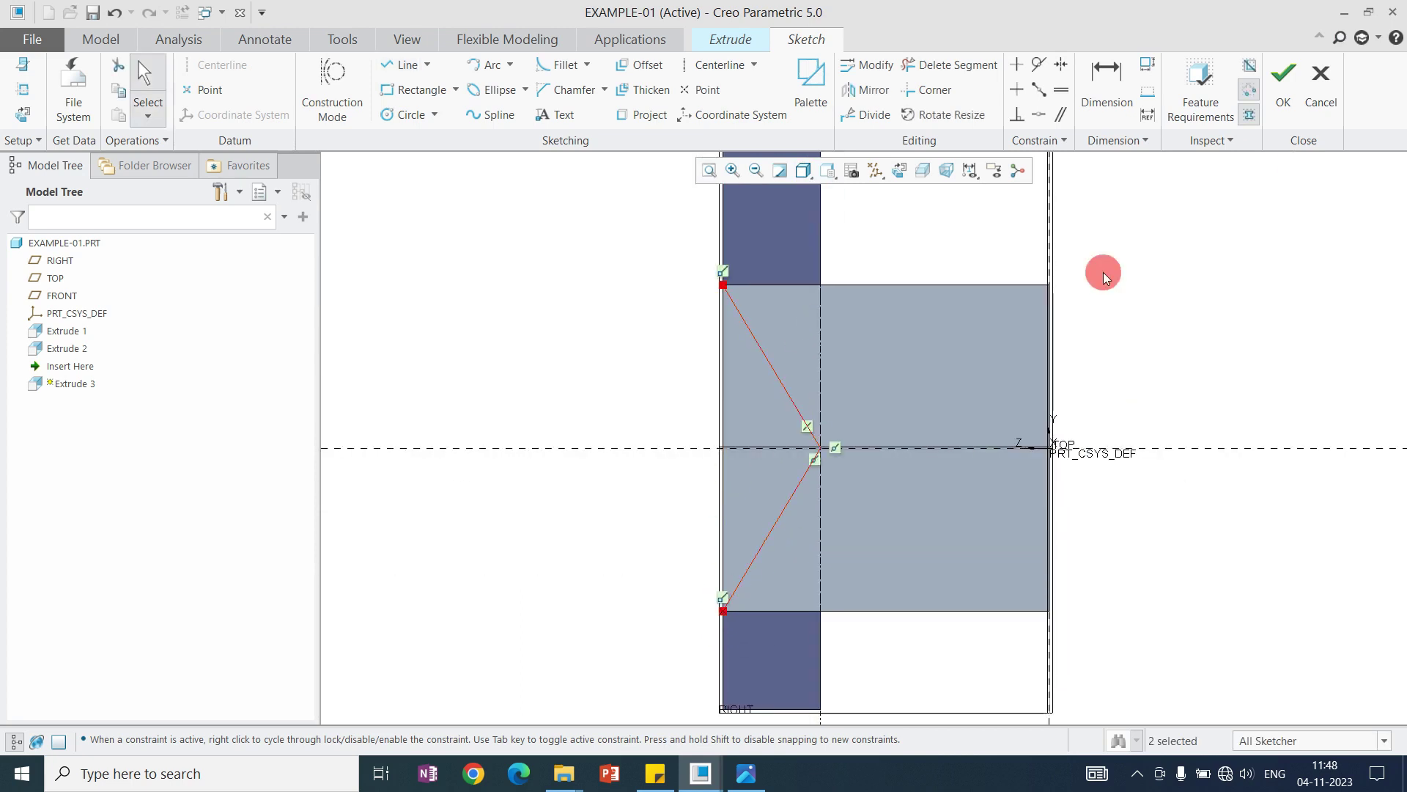
# Step: Make Extrude 3 a two-sided surface with depths 55.92 and 134.60
pyautogui.click(1282, 115)
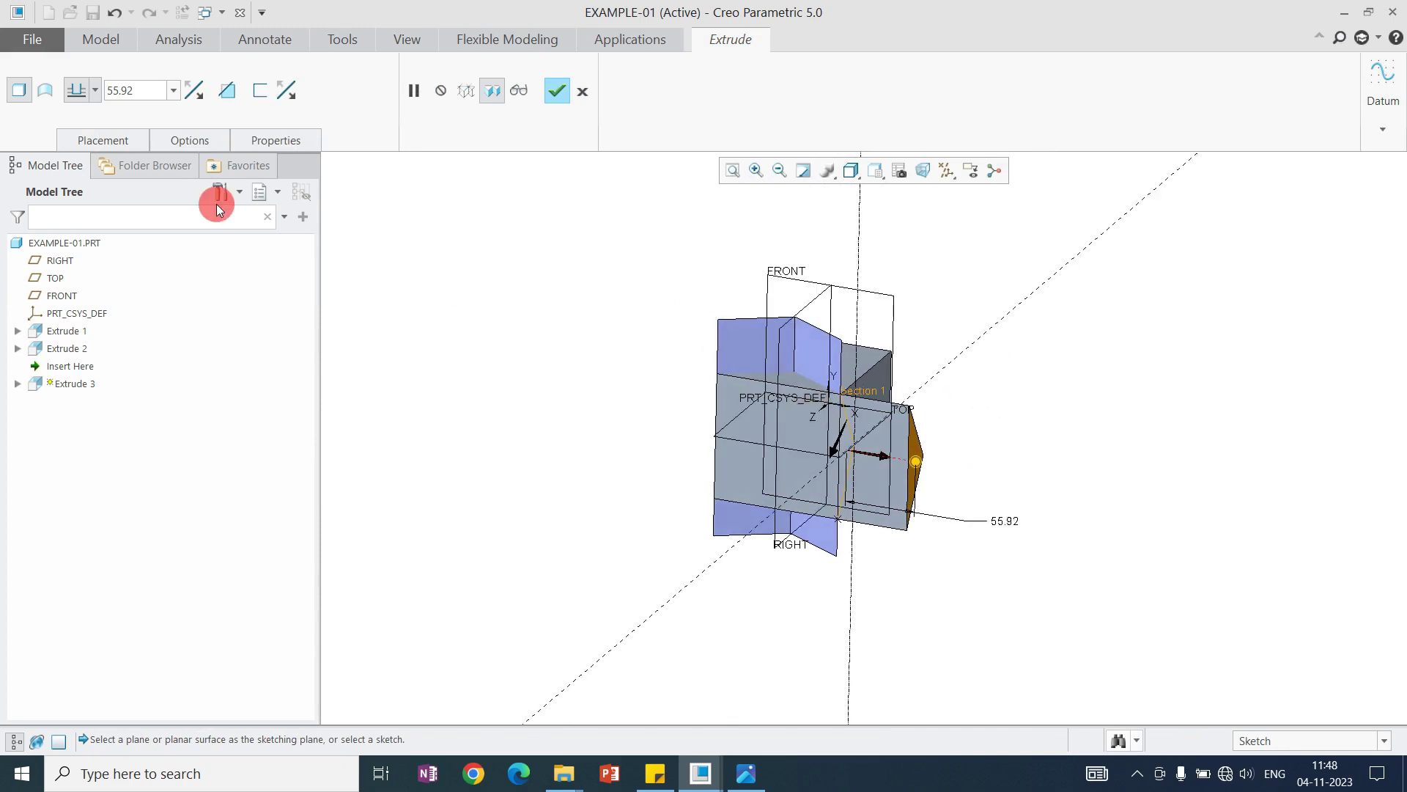
pyautogui.click(50, 93)
pyautogui.click(194, 139)
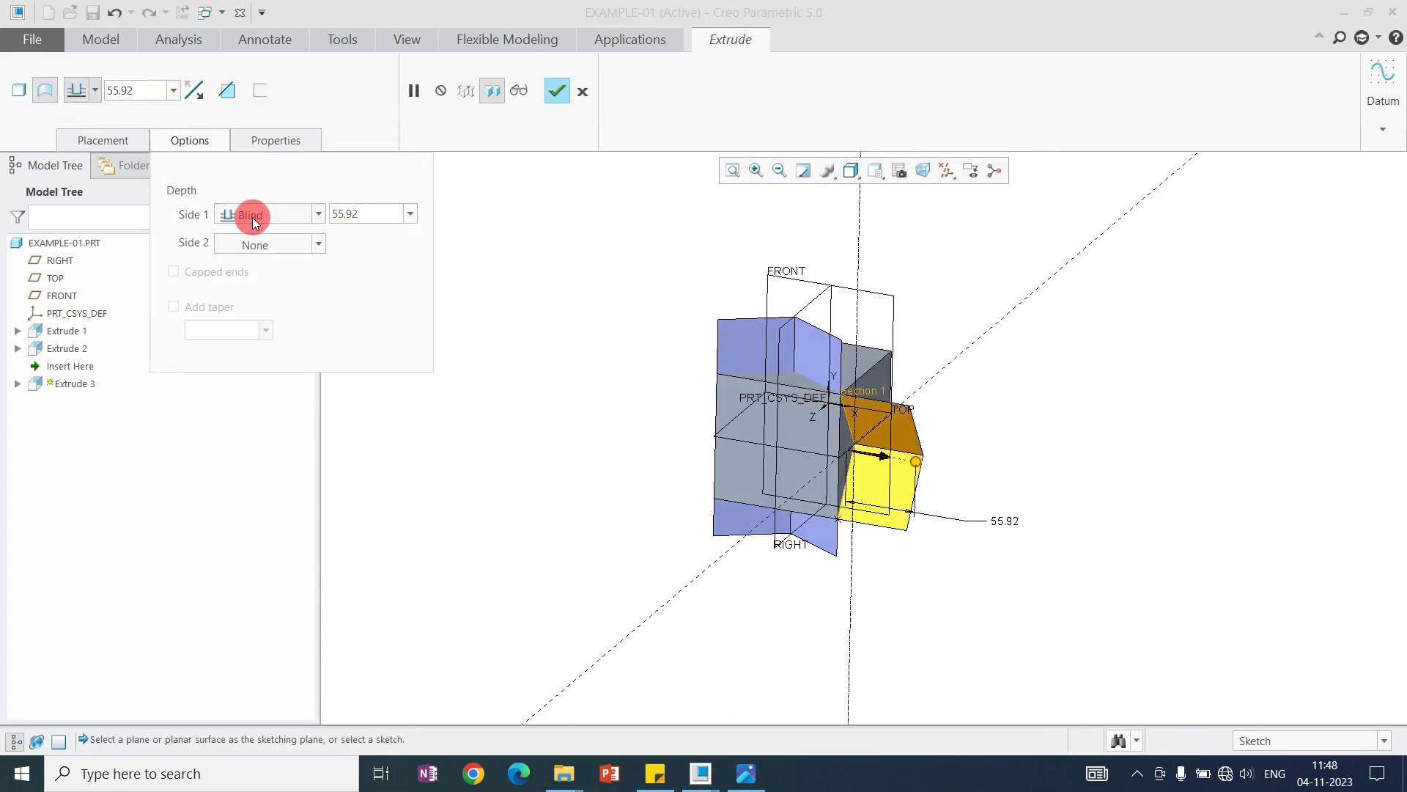
pyautogui.click(255, 245)
pyautogui.click(250, 265)
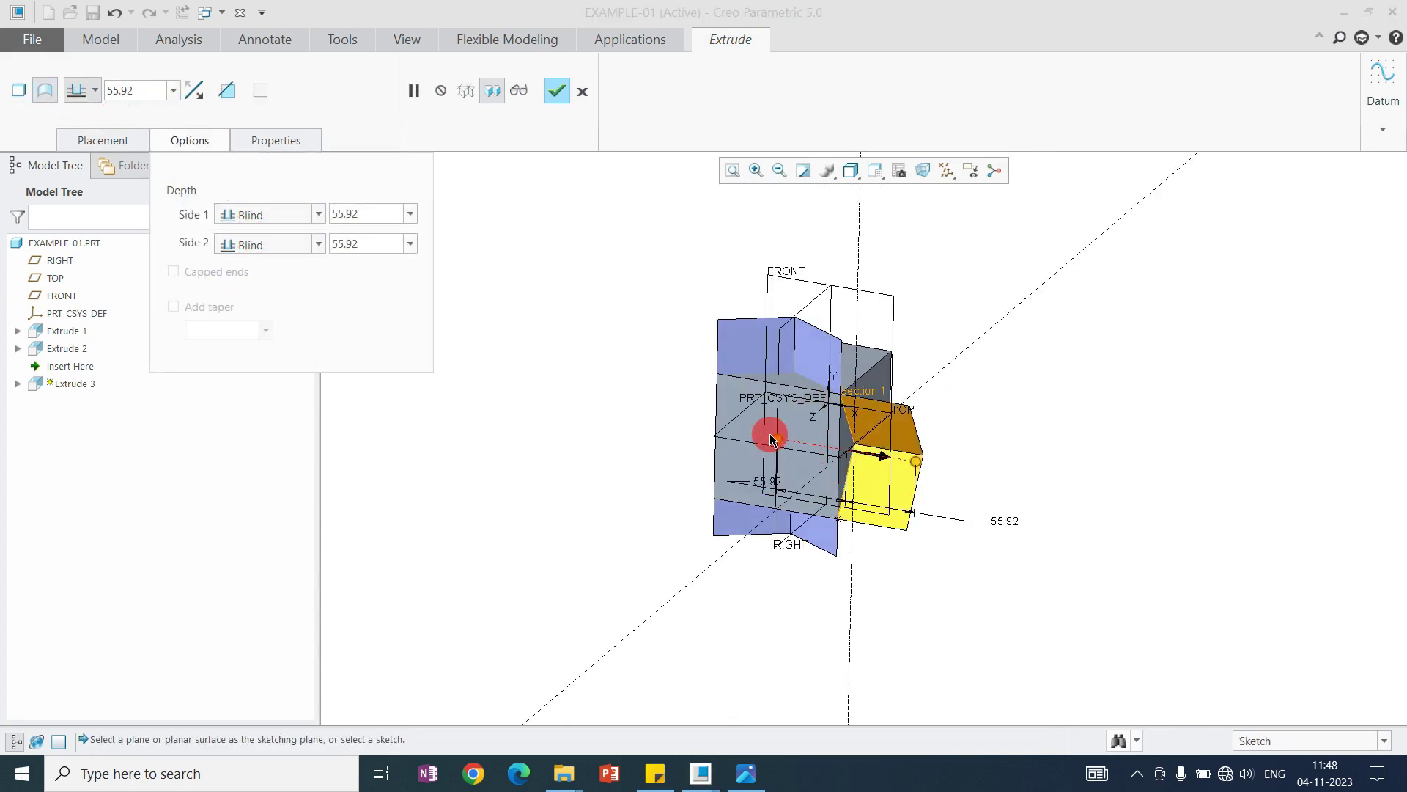
pyautogui.moveTo(773, 442); pyautogui.dragTo(675, 408)
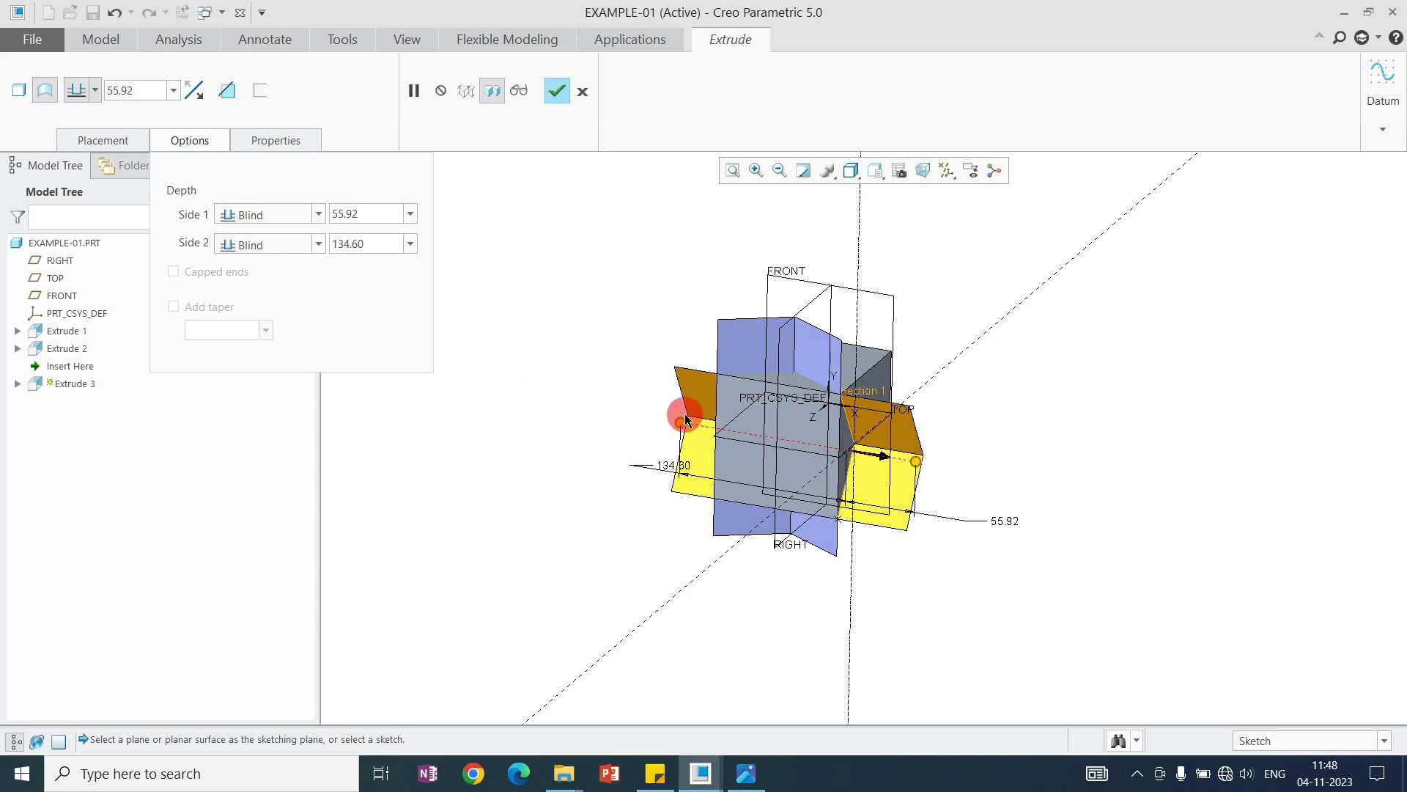
pyautogui.middleClick(1112, 428)
# Step: Select a surface on the model and compare it against the reference drawing 01.PNG
pyautogui.click(685, 277)
pyautogui.scroll(-4, 691, 282)
pyautogui.scroll(2, 749, 336)
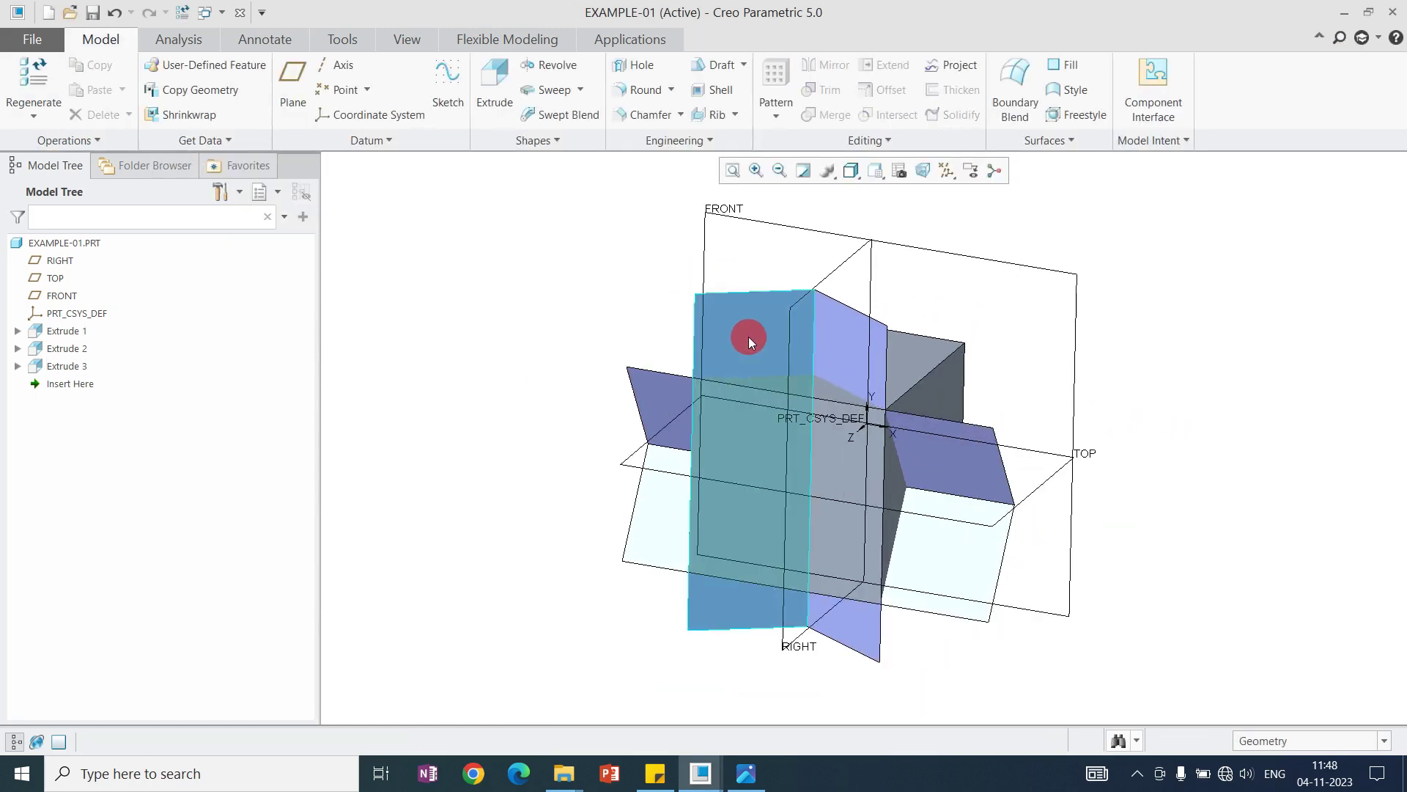
pyautogui.click(742, 334)
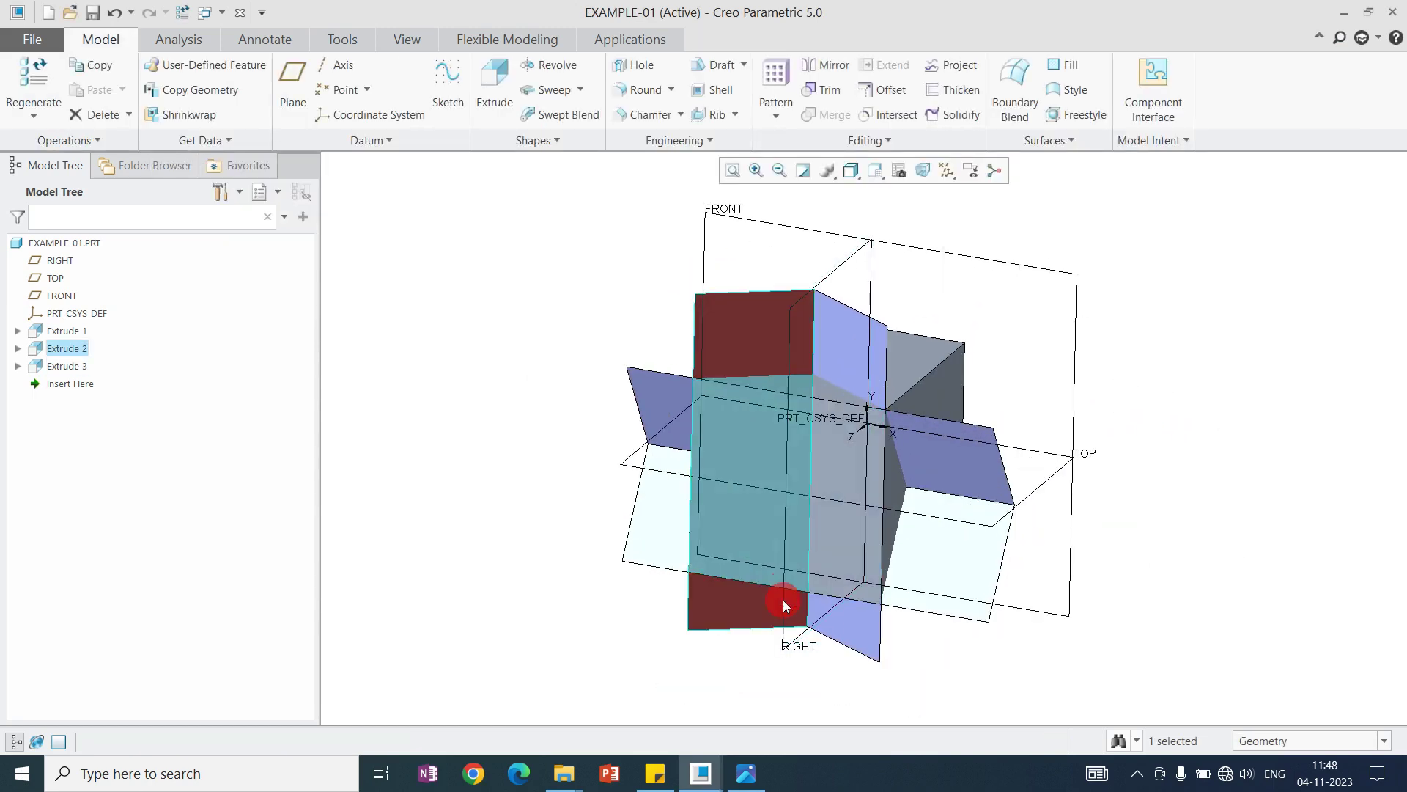
pyautogui.click(746, 773)
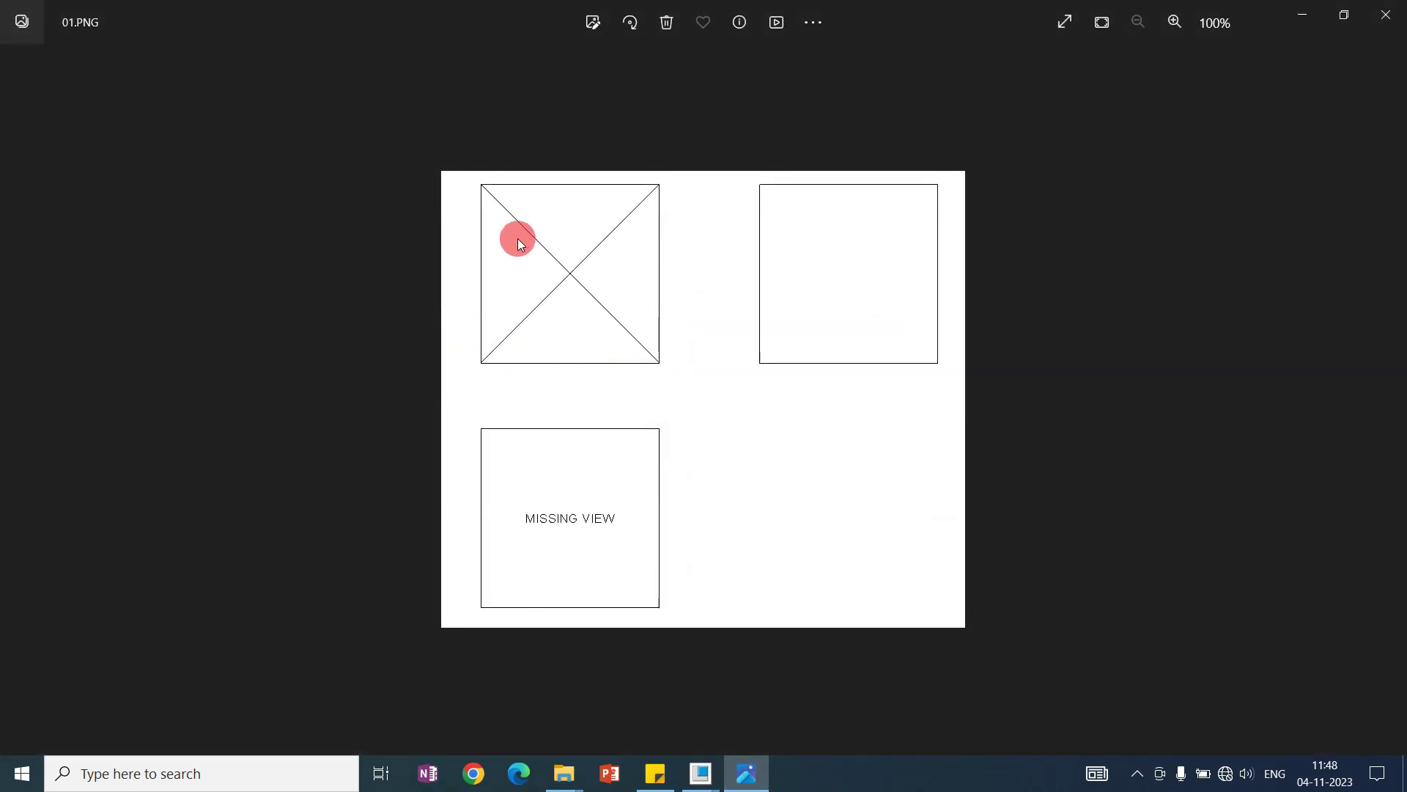
pyautogui.click(1302, 15)
# Step: Select the Extrude 2 and Extrude 3 surfaces and merge them into Merge 1
pyautogui.moveTo(592, 319); pyautogui.dragTo(983, 477, button='middle')
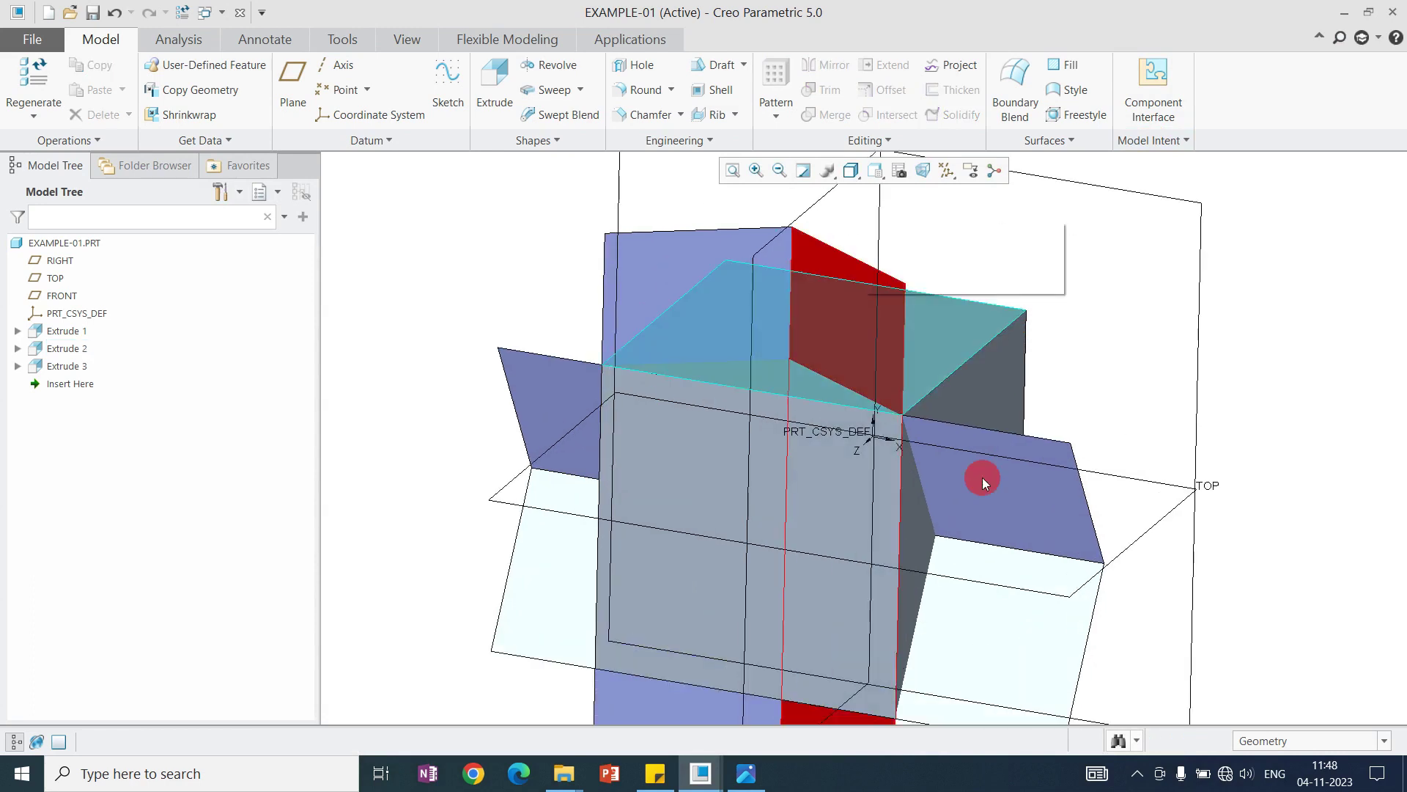
pyautogui.keyDown('ctrl'); pyautogui.click(1016, 489); pyautogui.keyUp('ctrl')
pyautogui.scroll(2, 910, 446)
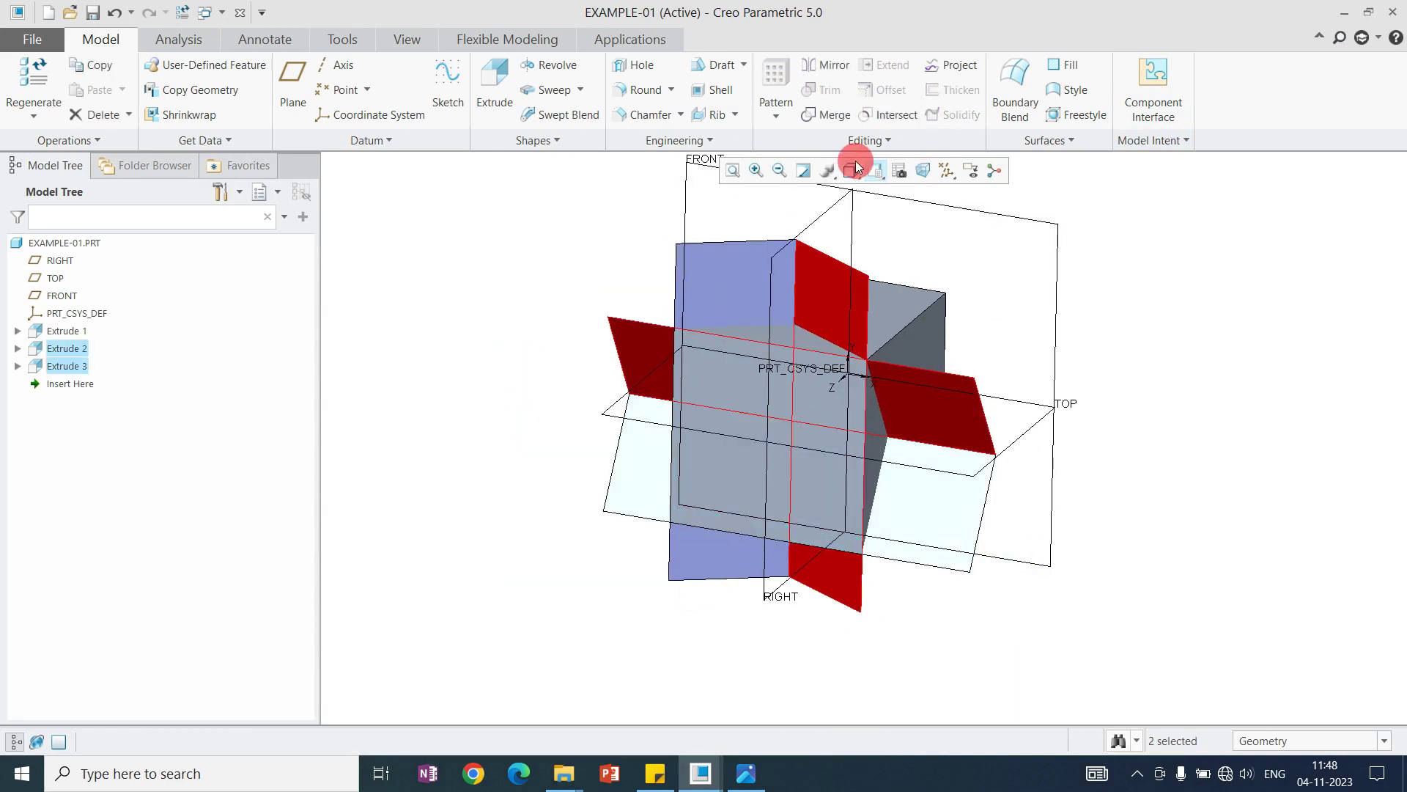
pyautogui.click(825, 115)
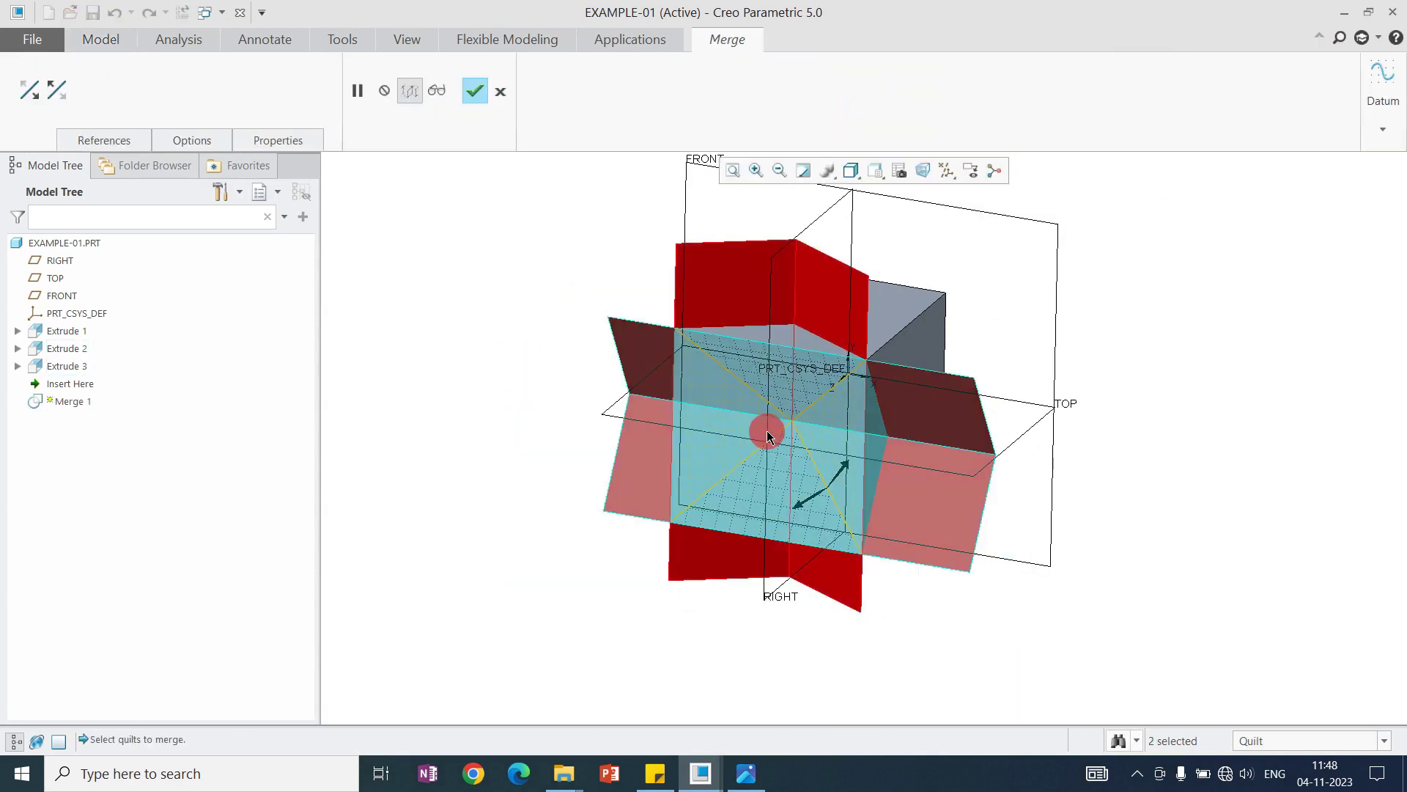
pyautogui.scroll(2, 724, 390)
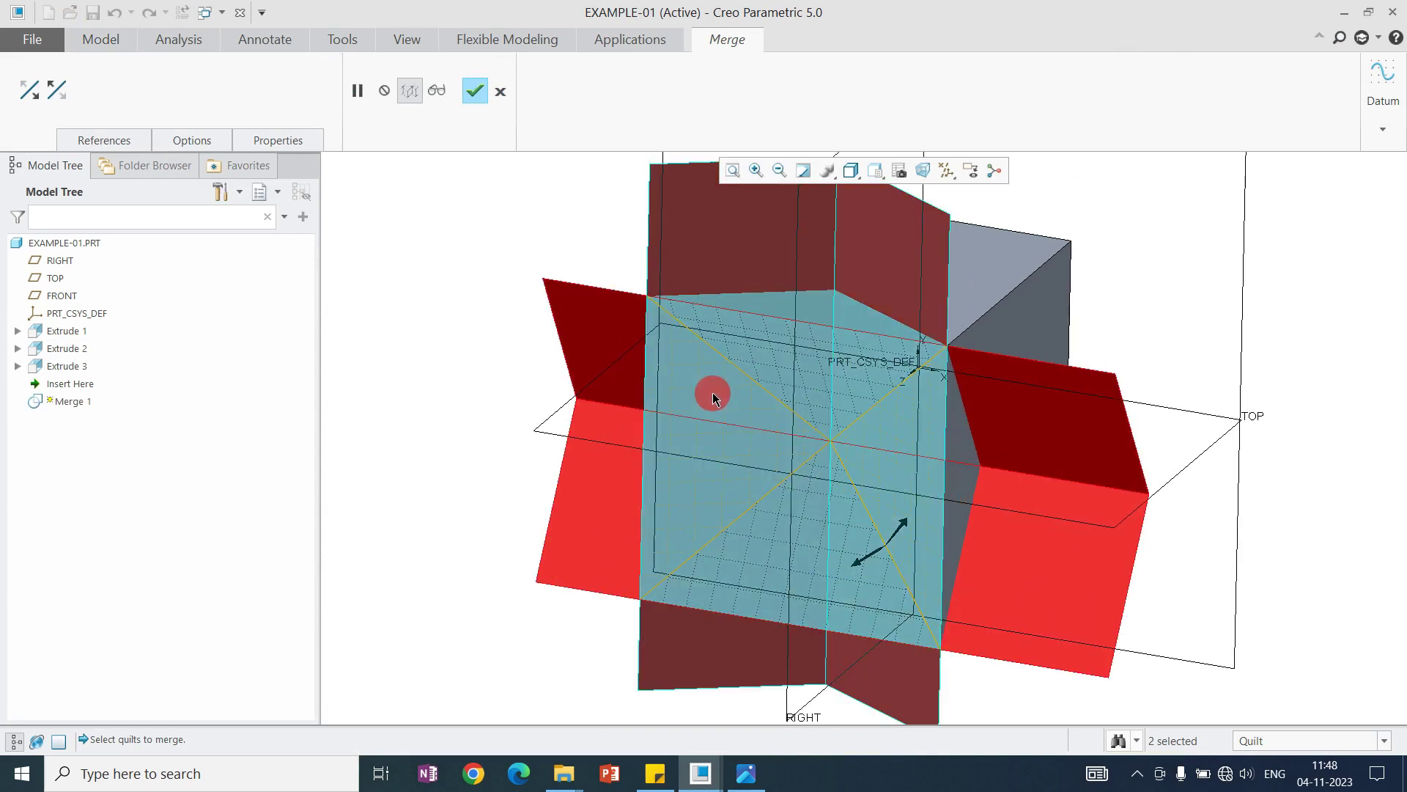
pyautogui.scroll(-3, 741, 468)
pyautogui.scroll(2, 777, 466)
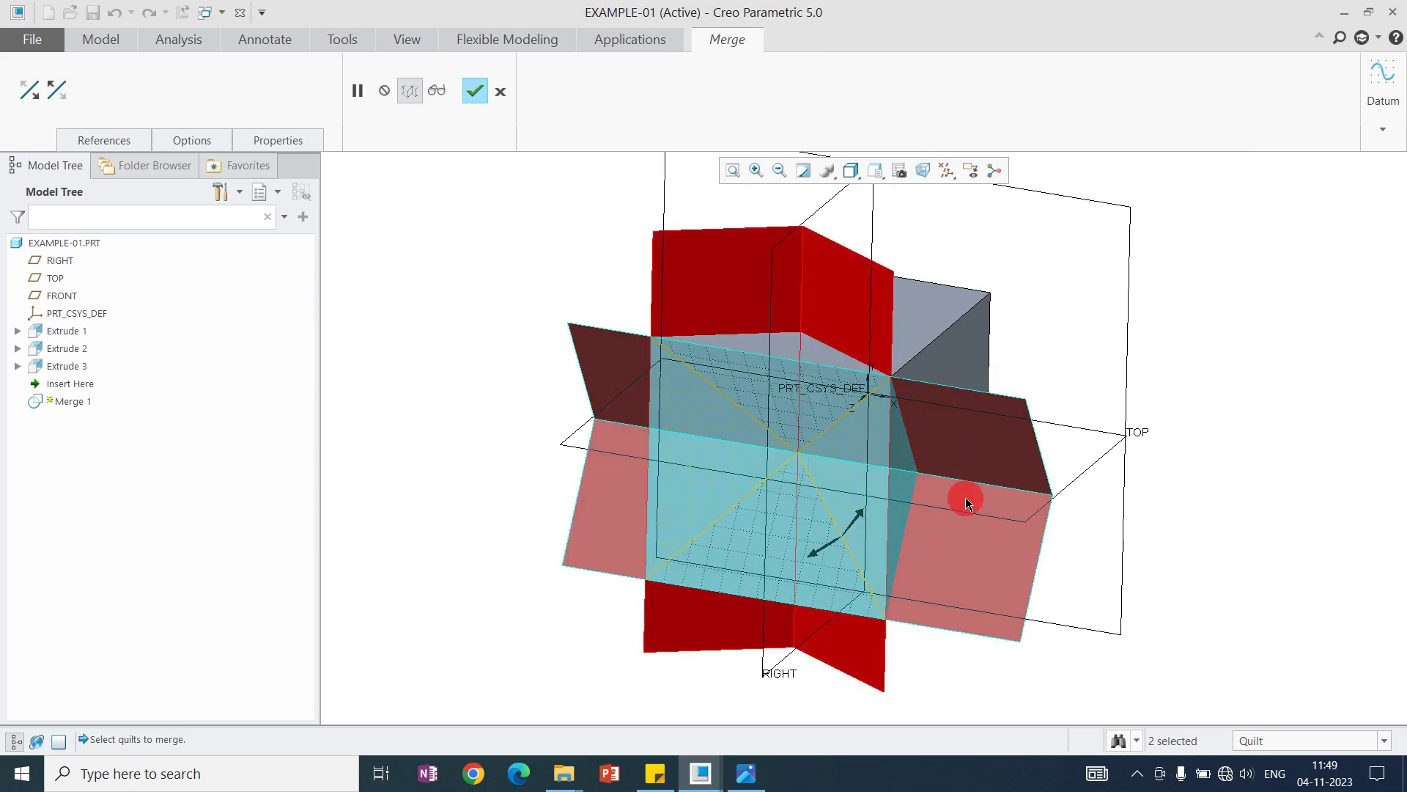
pyautogui.middleClick(838, 425)
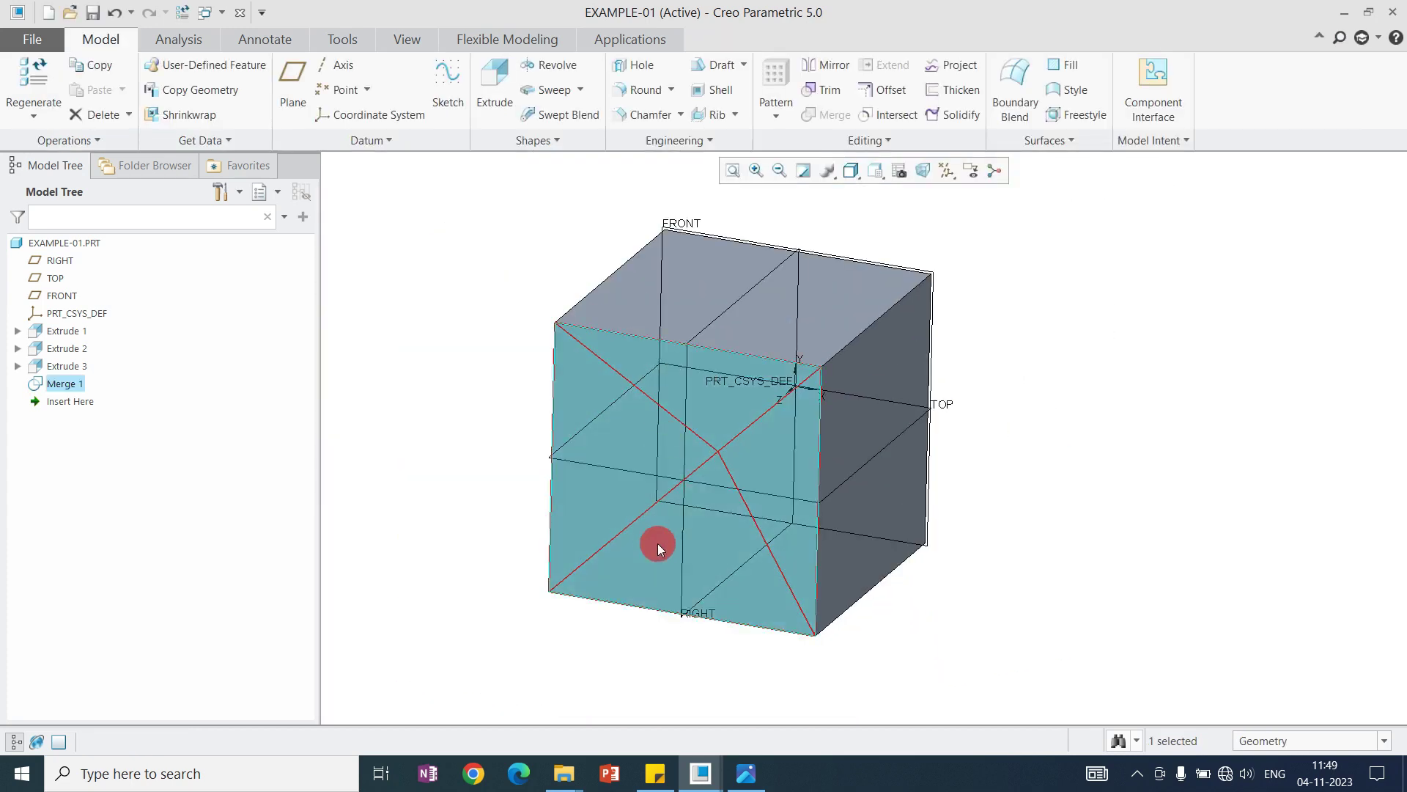
# Step: Select the merged V quilt in wireframe, then switch back to Shading With Edges
pyautogui.click(850, 171)
pyautogui.click(897, 284)
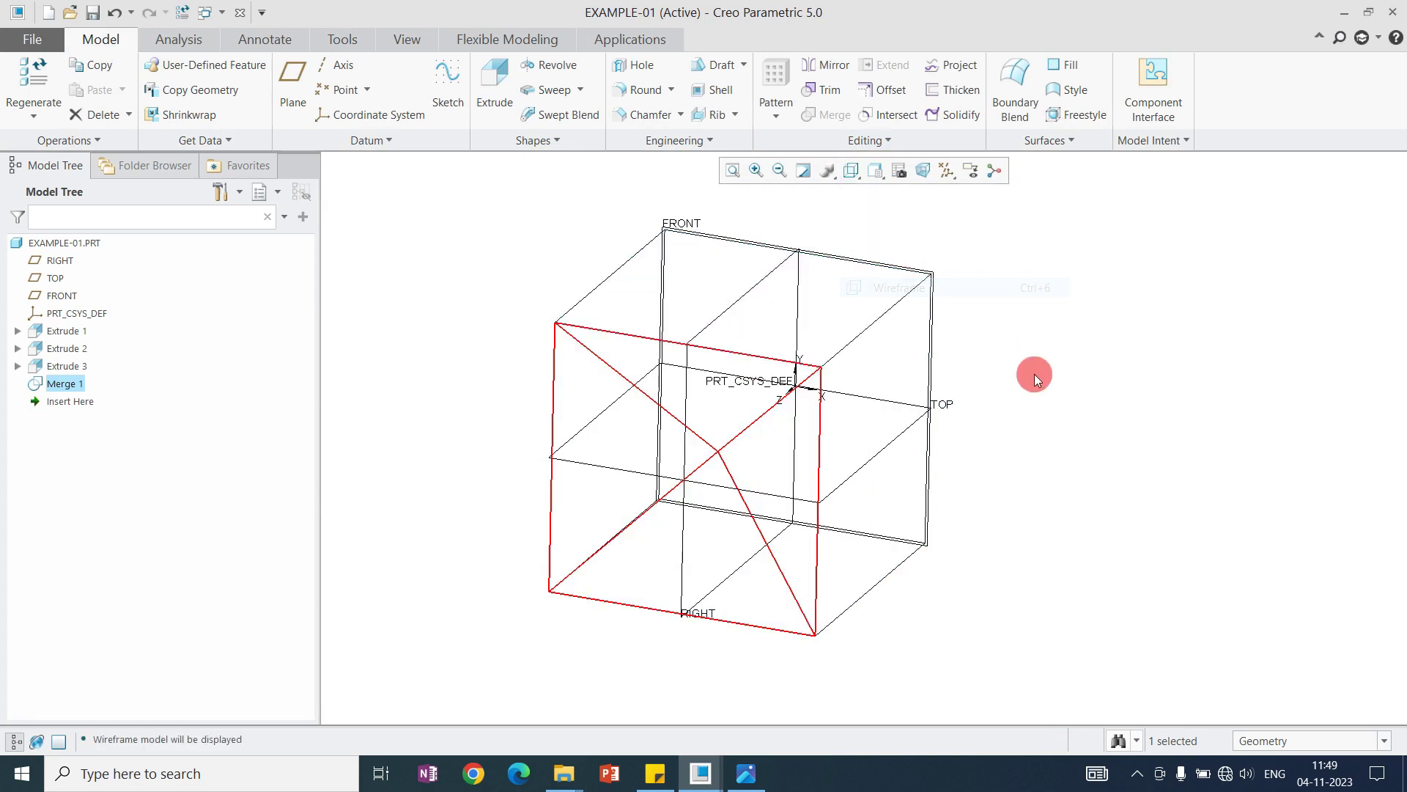
pyautogui.click(747, 436)
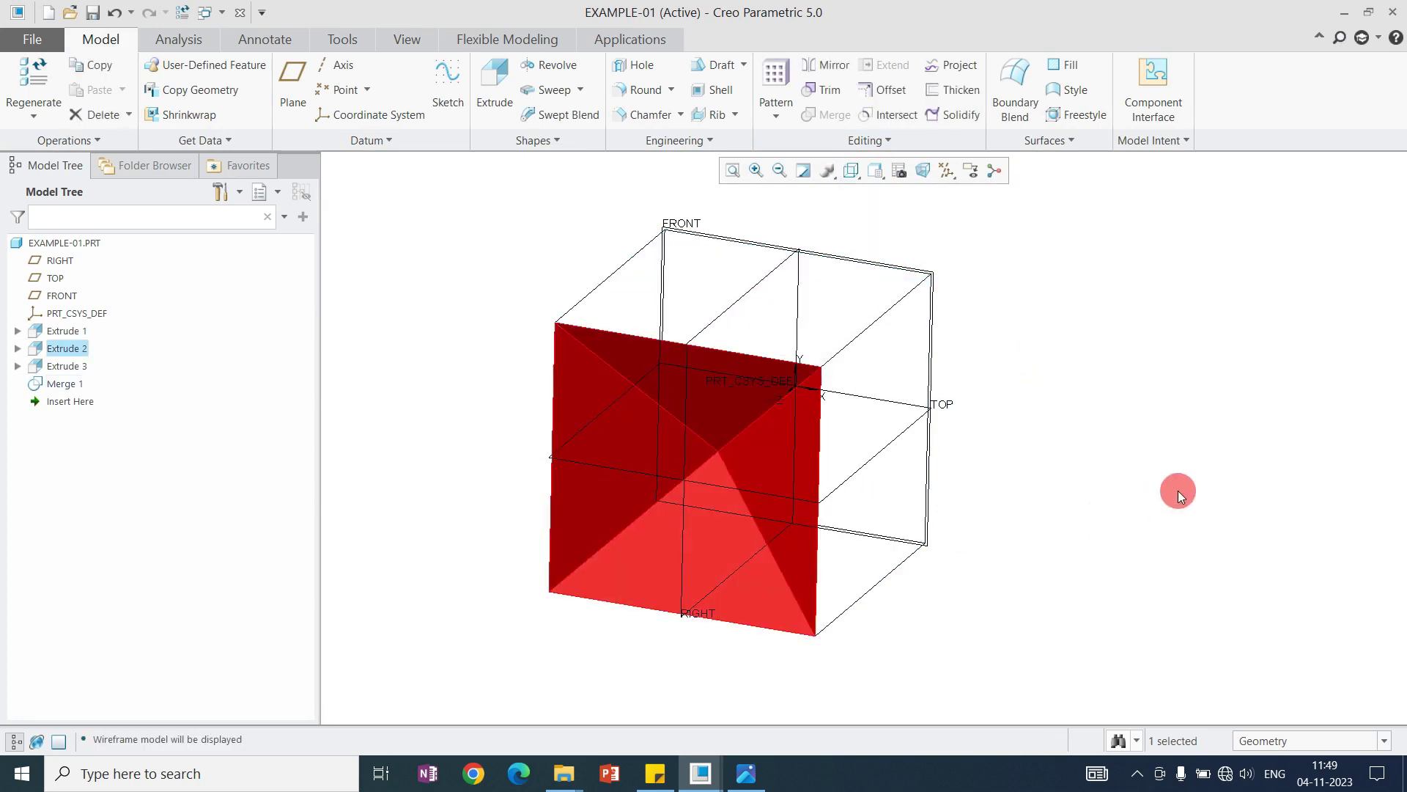
pyautogui.click(850, 170)
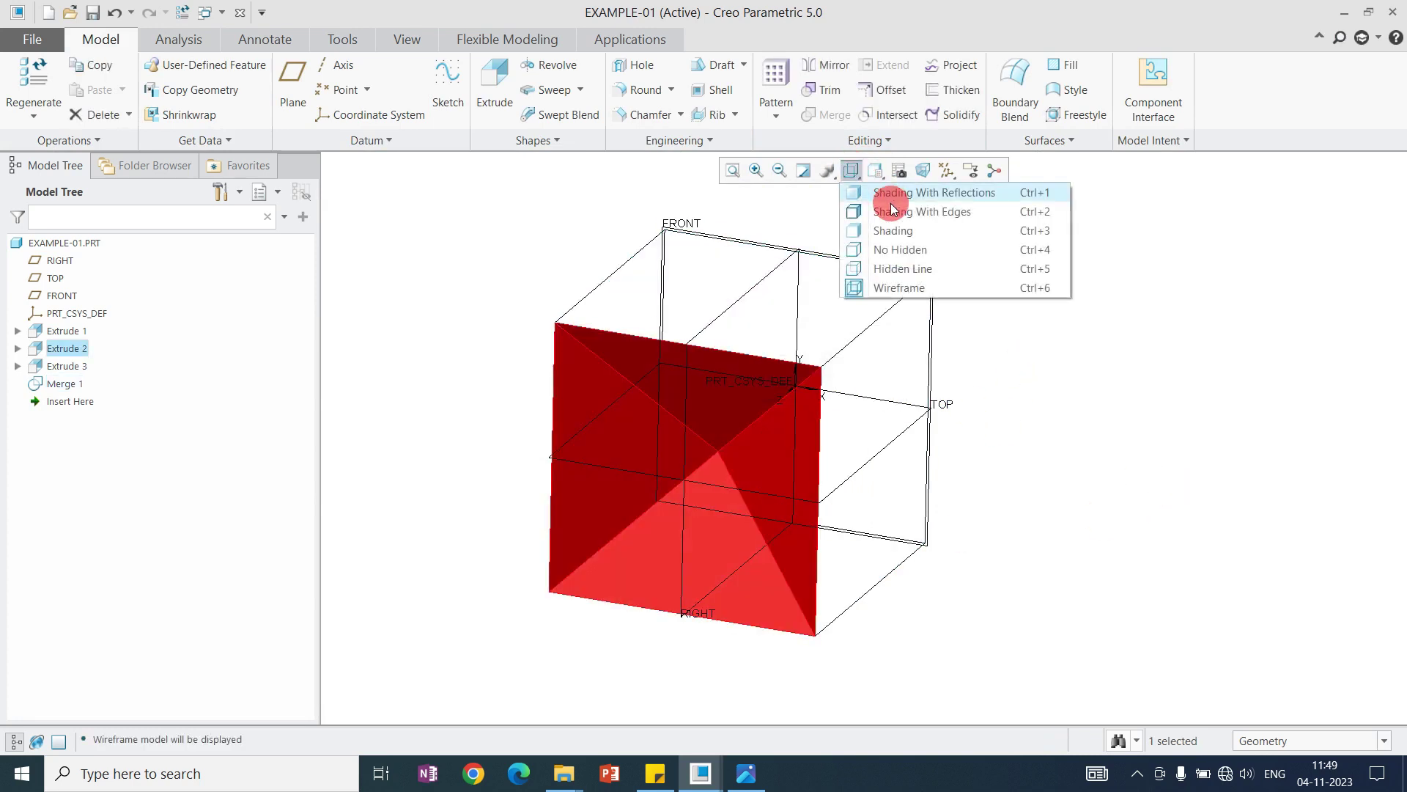
pyautogui.click(897, 212)
# Step: Solidify the quilt with Remove Material to cut a wedge out of the block
pyautogui.click(944, 115)
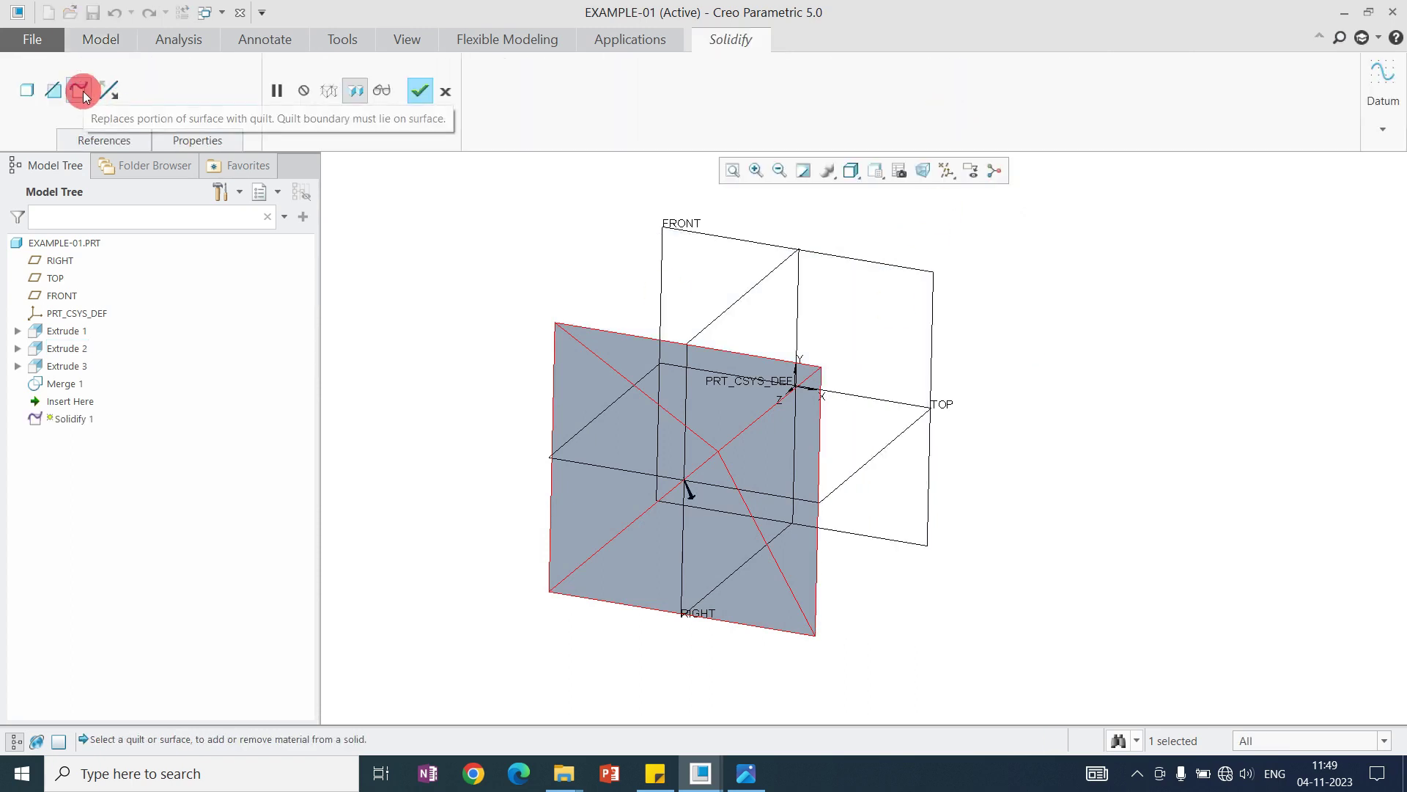
pyautogui.click(42, 96)
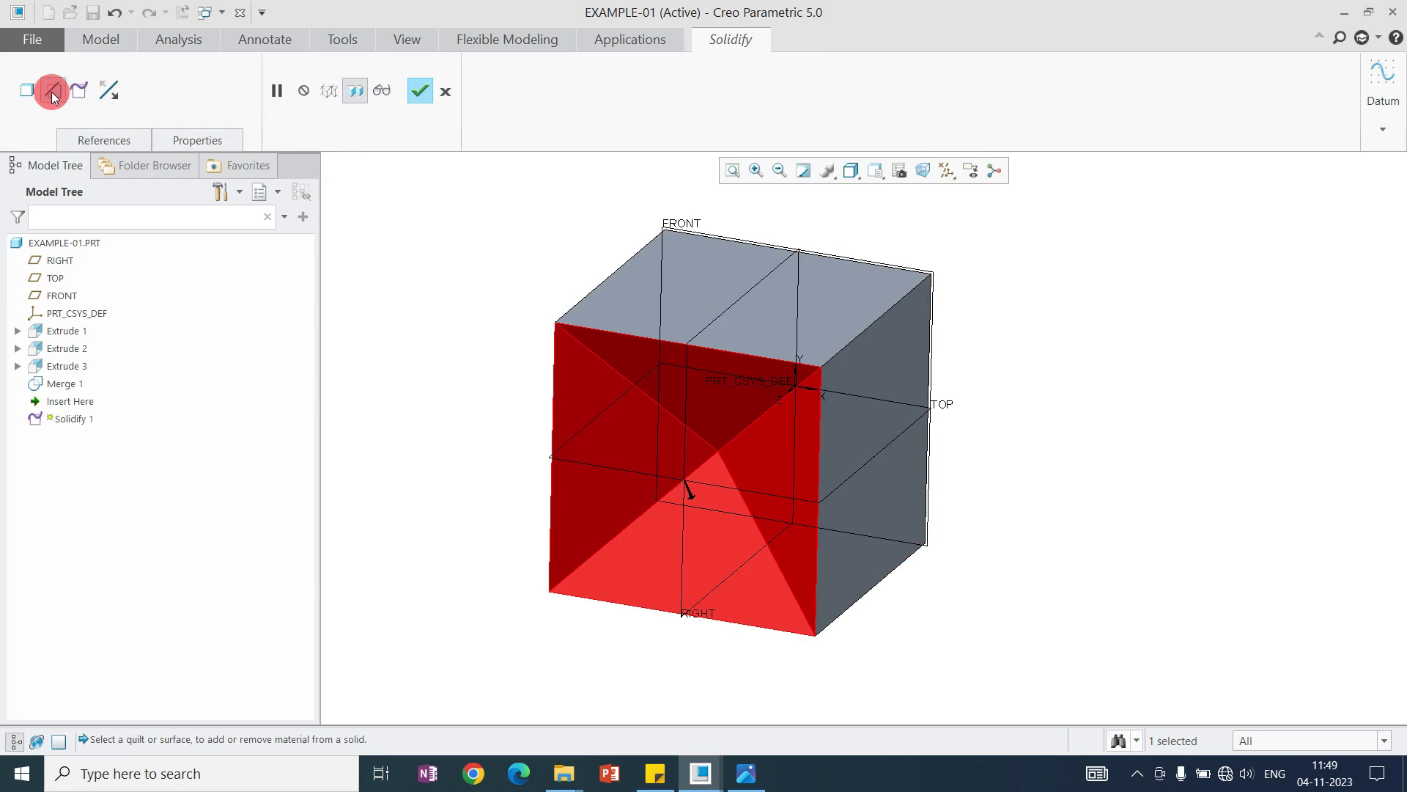
pyautogui.click(54, 94)
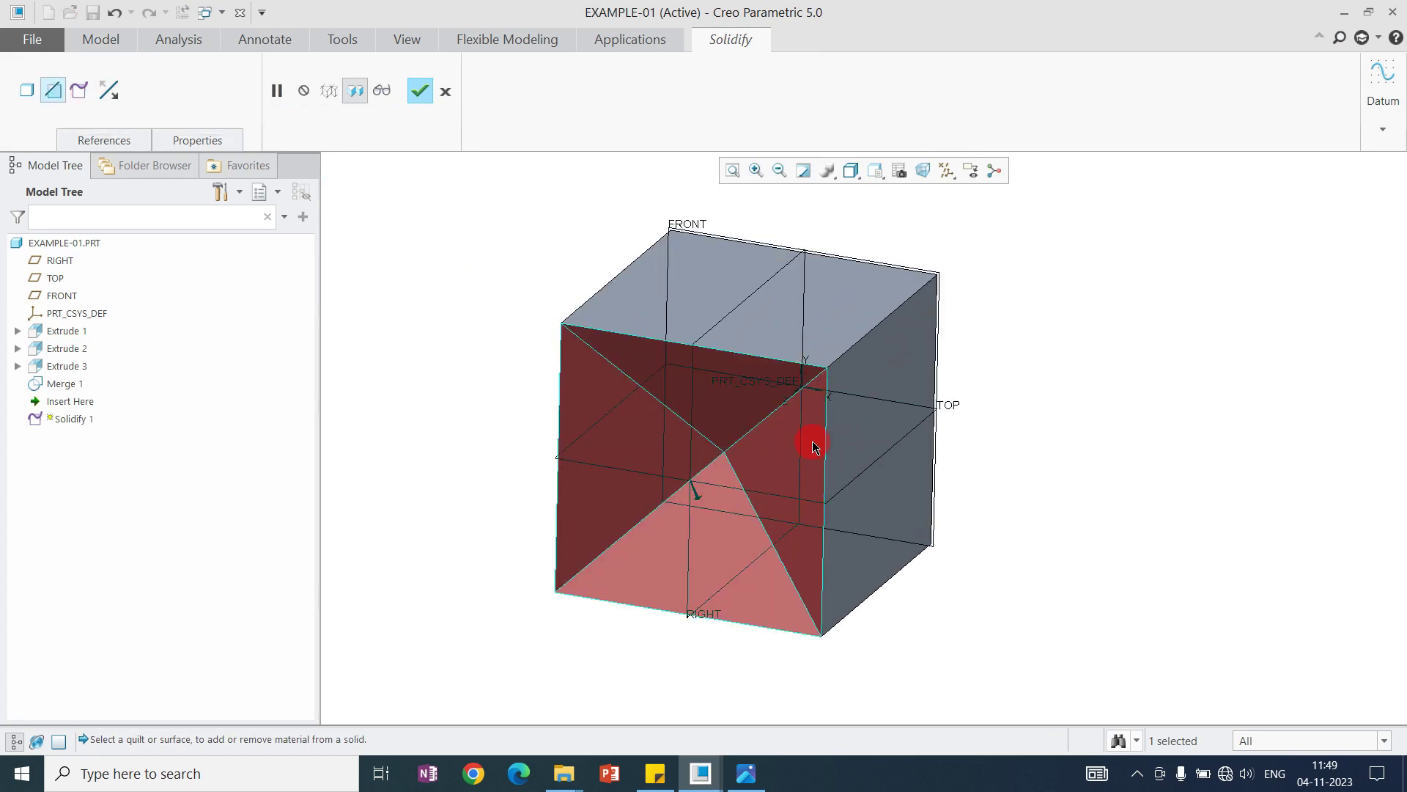
pyautogui.middleClick(1050, 460)
pyautogui.moveTo(875, 478)
pyautogui.mouseDown(button='middle')
pyautogui.moveTo(855, 393)
pyautogui.moveTo(830, 486)
pyautogui.moveTo(880, 474)
pyautogui.moveTo(845, 447)
pyautogui.moveTo(859, 466)
pyautogui.moveTo(864, 447)
pyautogui.mouseUp(button='middle')
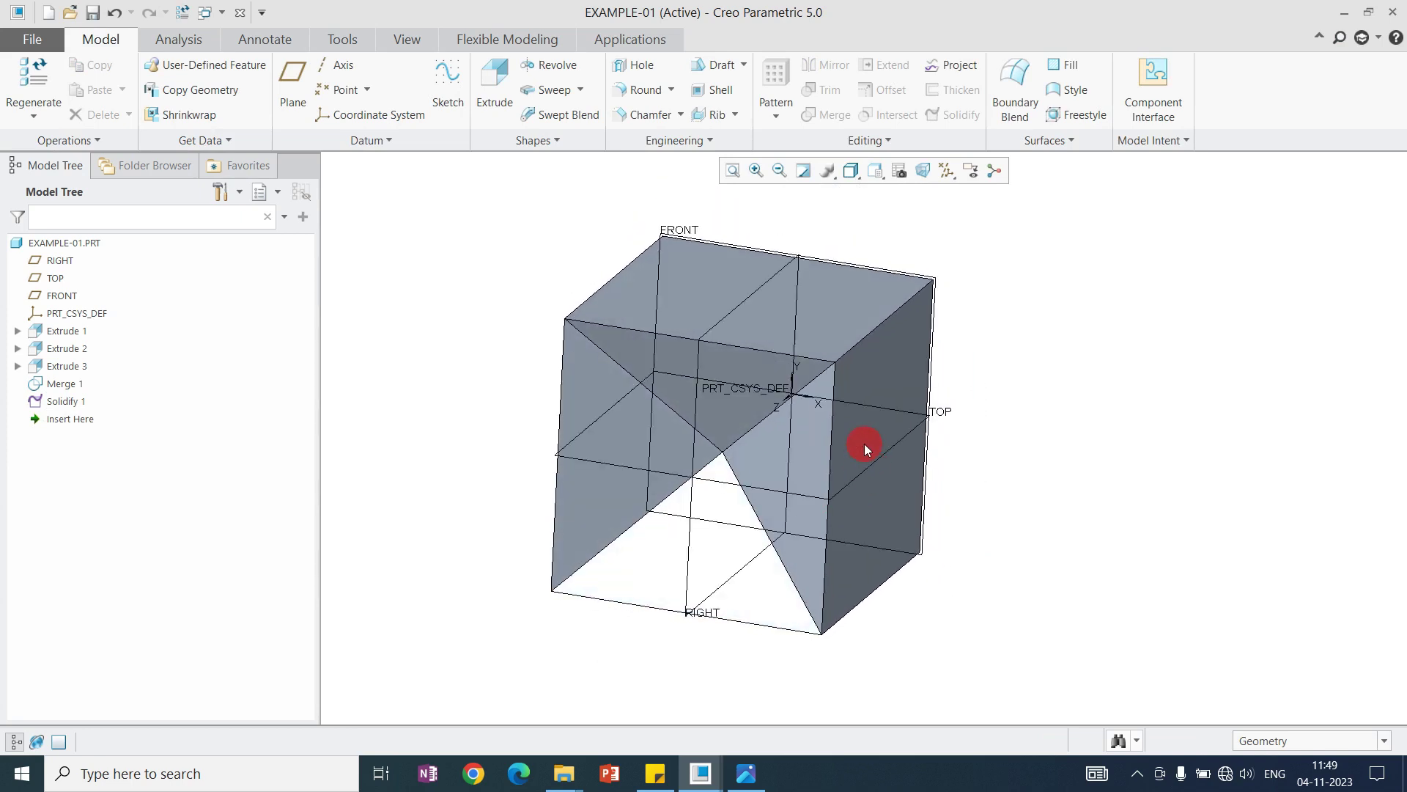
# Step: Hide all datum planes and coordinate systems
pyautogui.click(863, 178)
pyautogui.click(1299, 332)
pyautogui.click(946, 192)
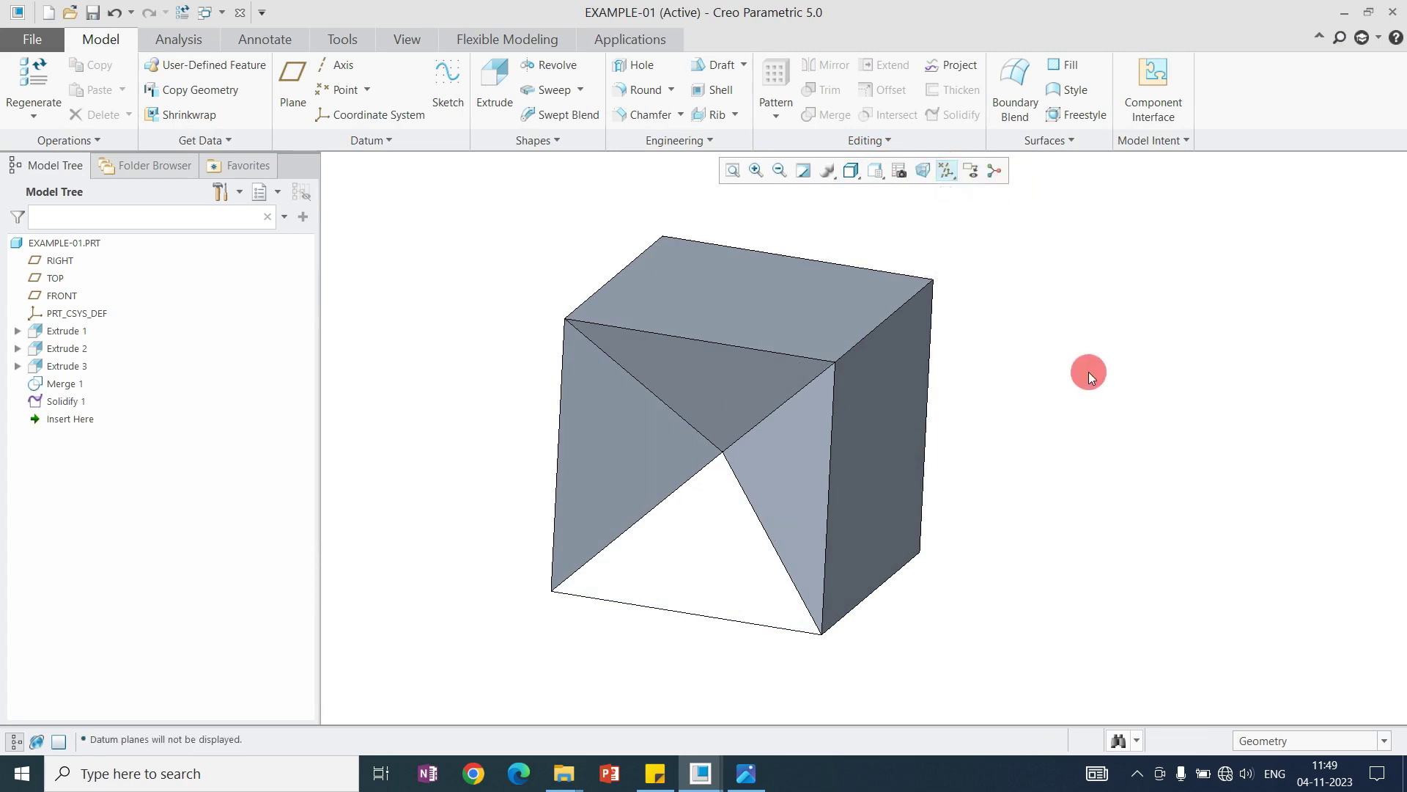
# Step: Show the block as a wireframe from the FRONT saved orientation
pyautogui.click(833, 180)
pyautogui.click(898, 285)
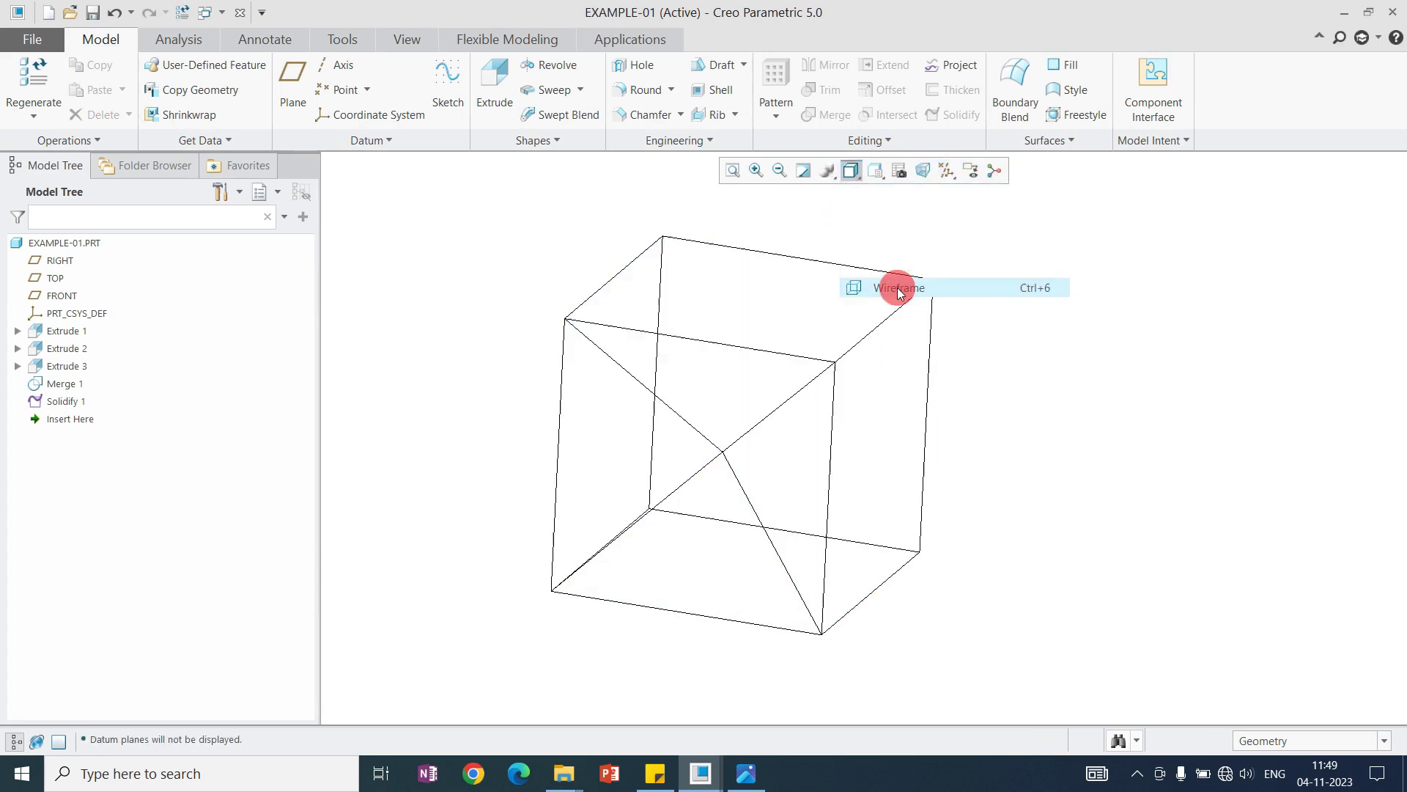
pyautogui.click(872, 173)
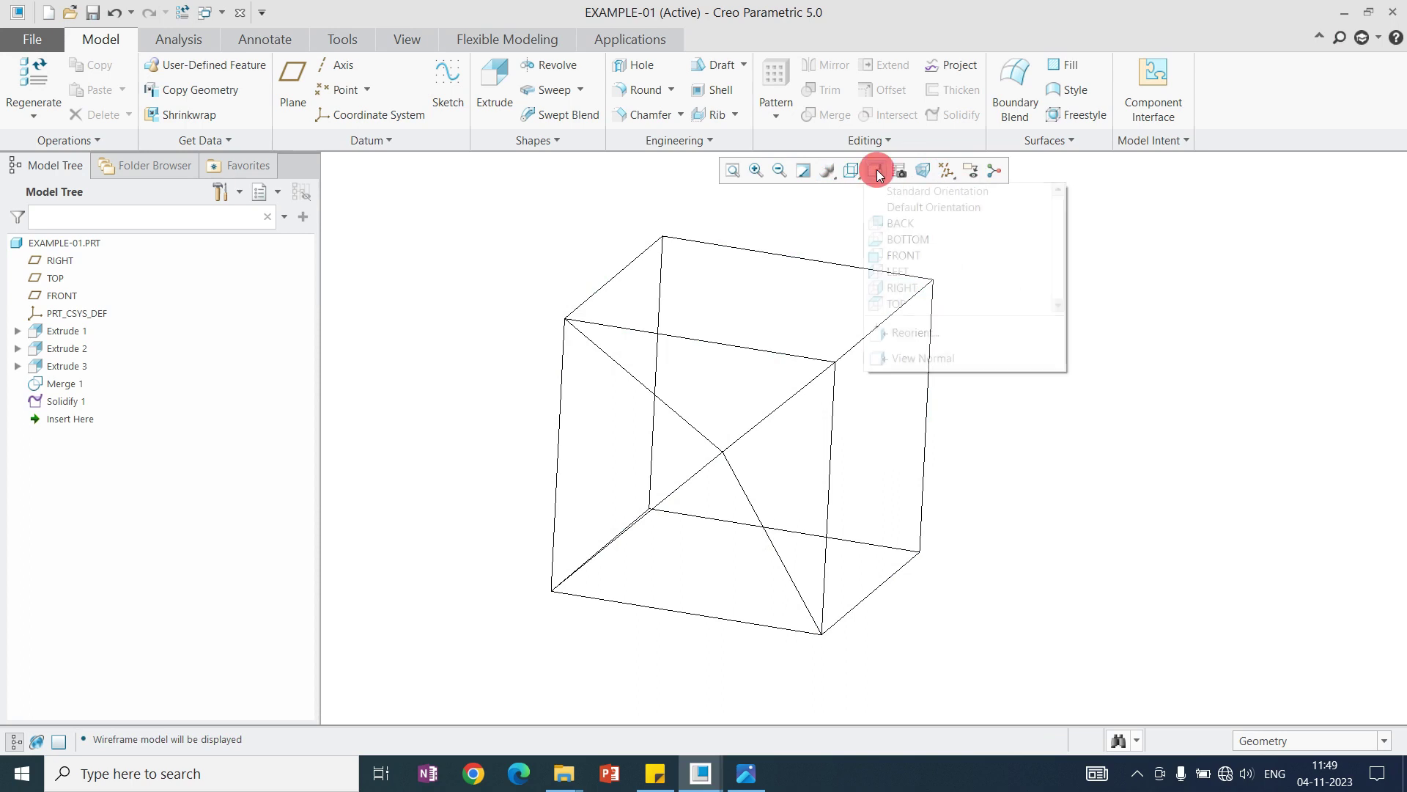
pyautogui.click(907, 255)
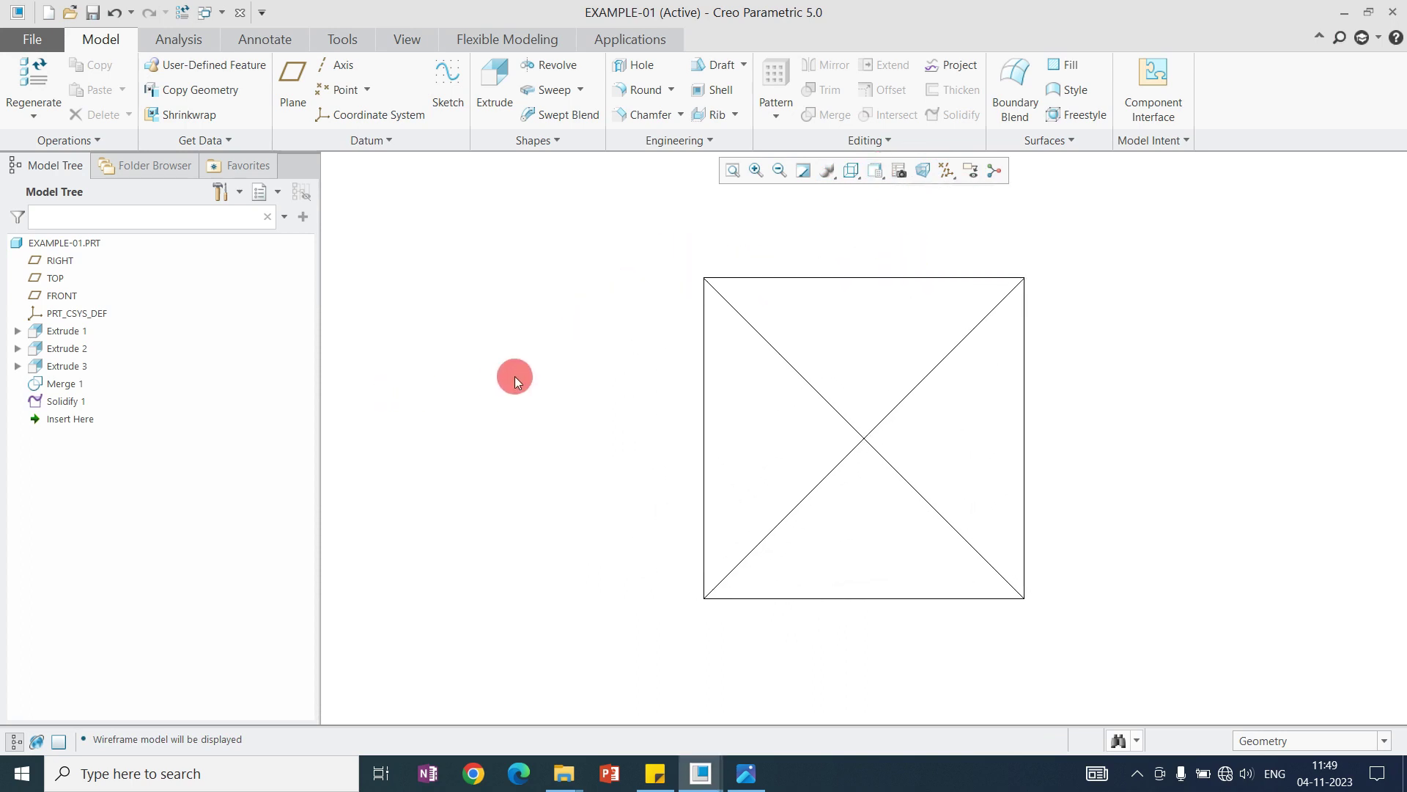
pyautogui.click(854, 170)
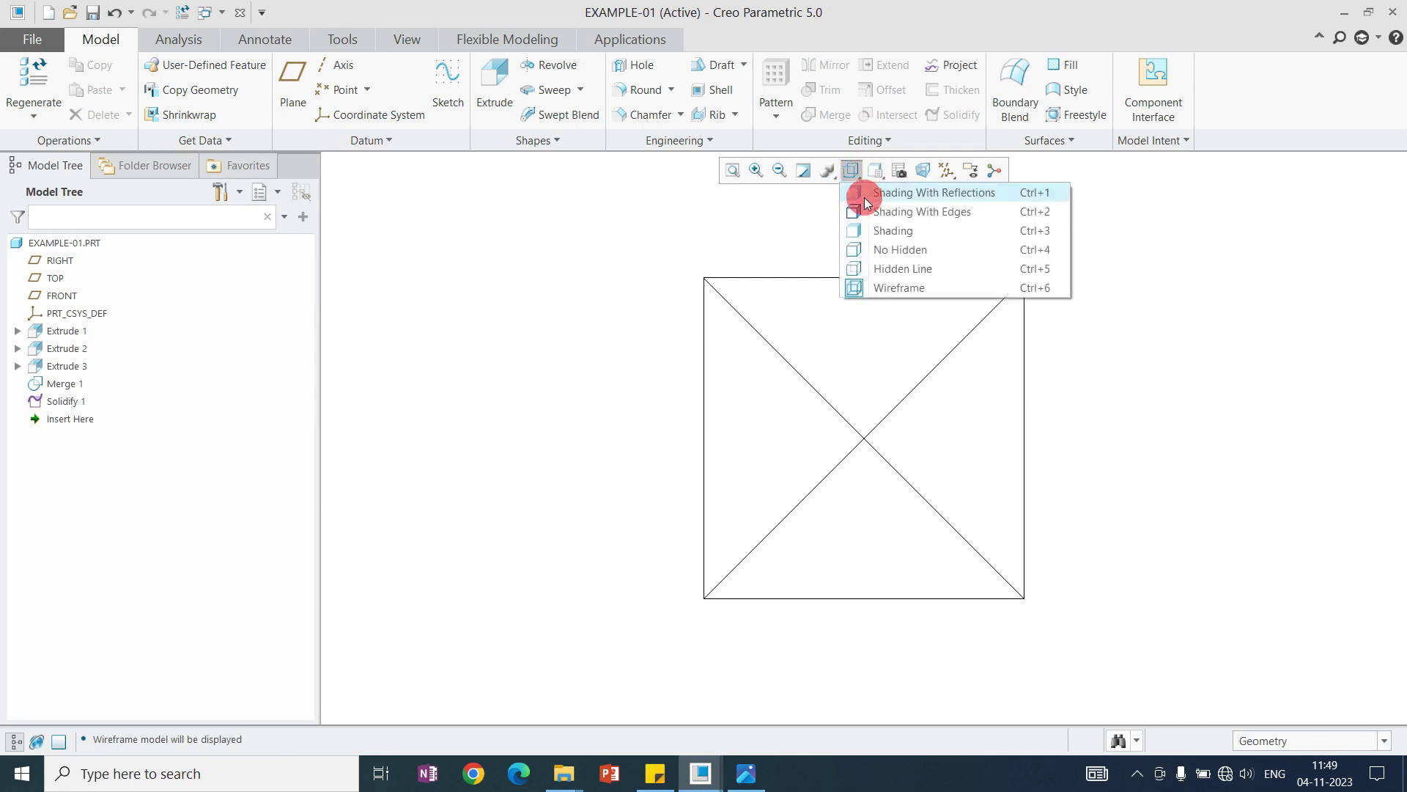
pyautogui.click(874, 171)
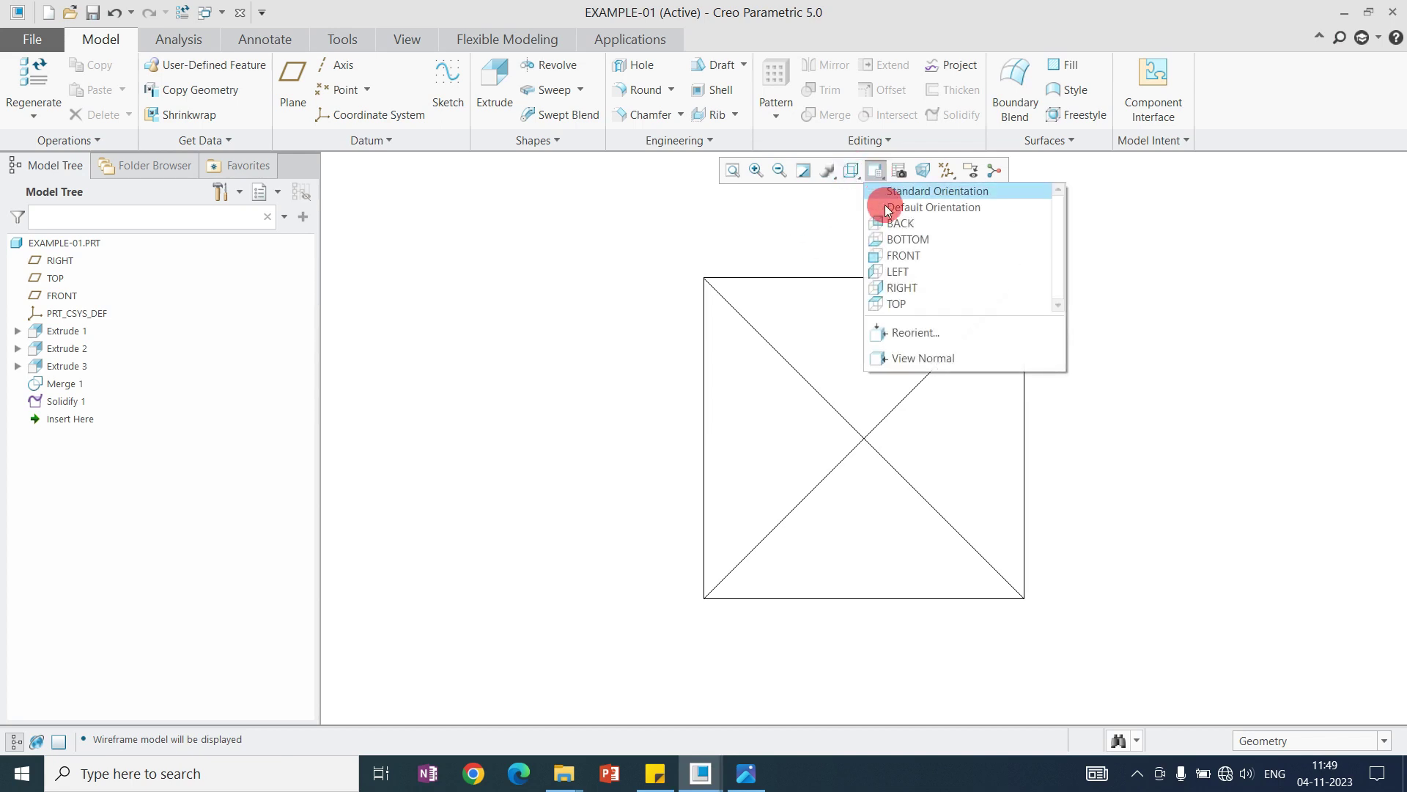
# Step: Show the LEFT view with No Hidden display, then compare it with 01.PNG
pyautogui.click(913, 269)
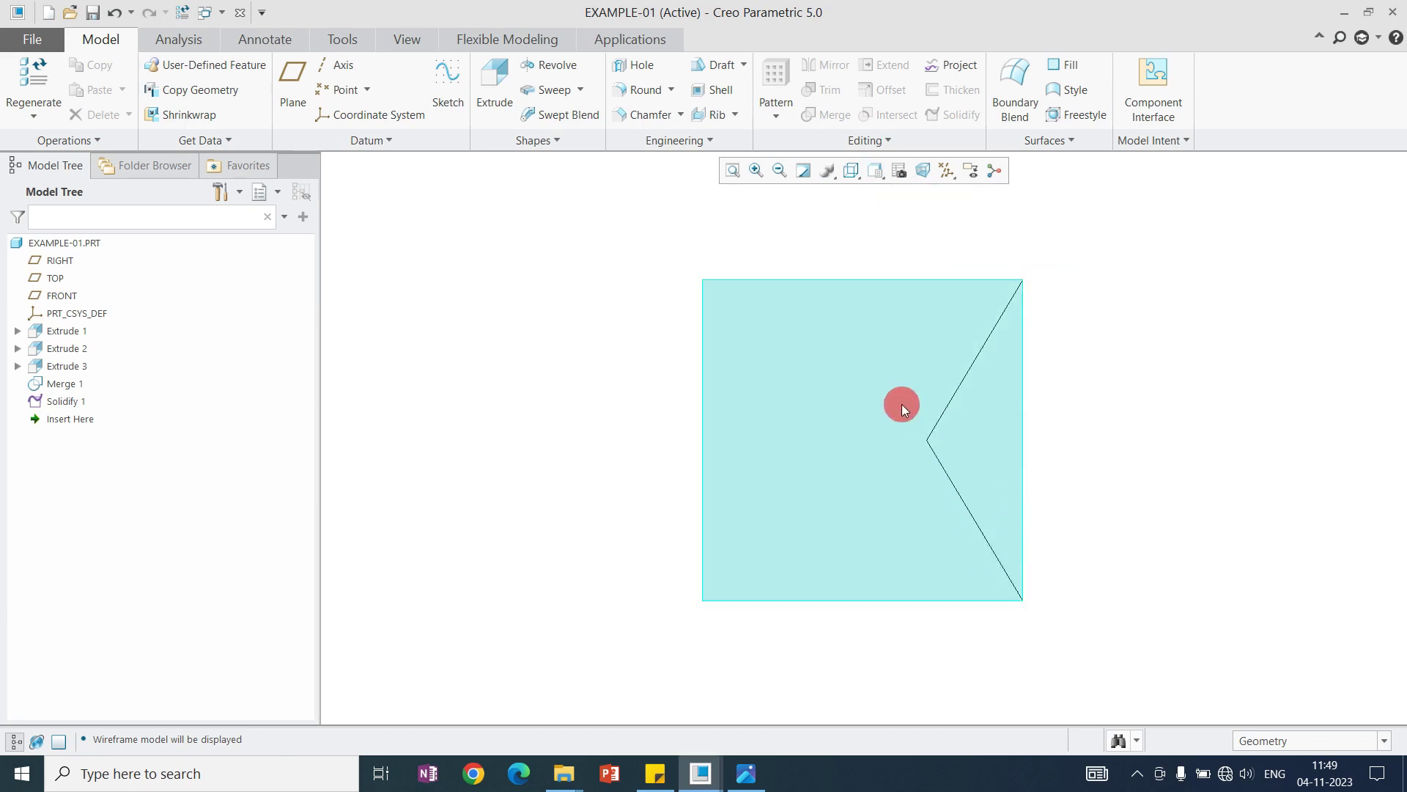
pyautogui.click(851, 170)
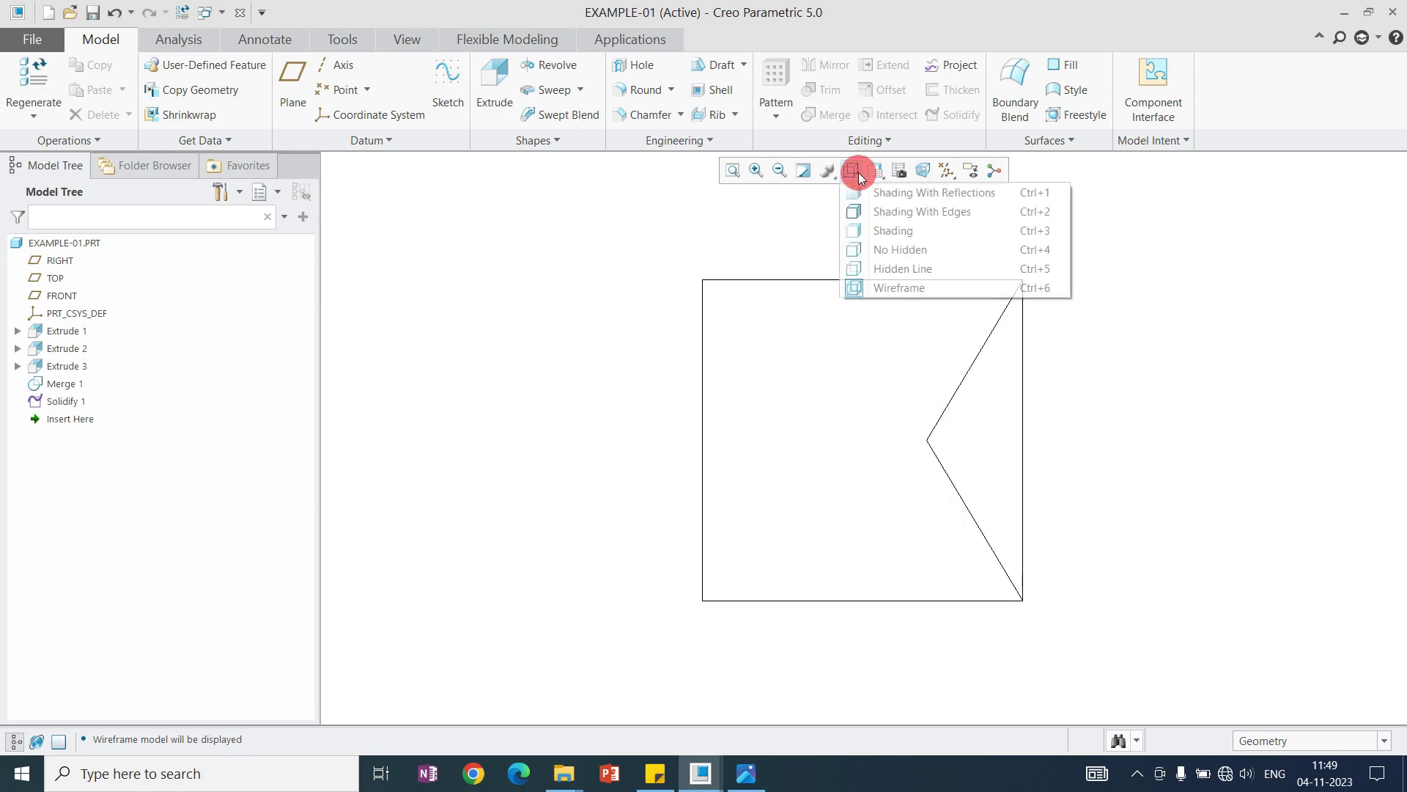
pyautogui.click(902, 250)
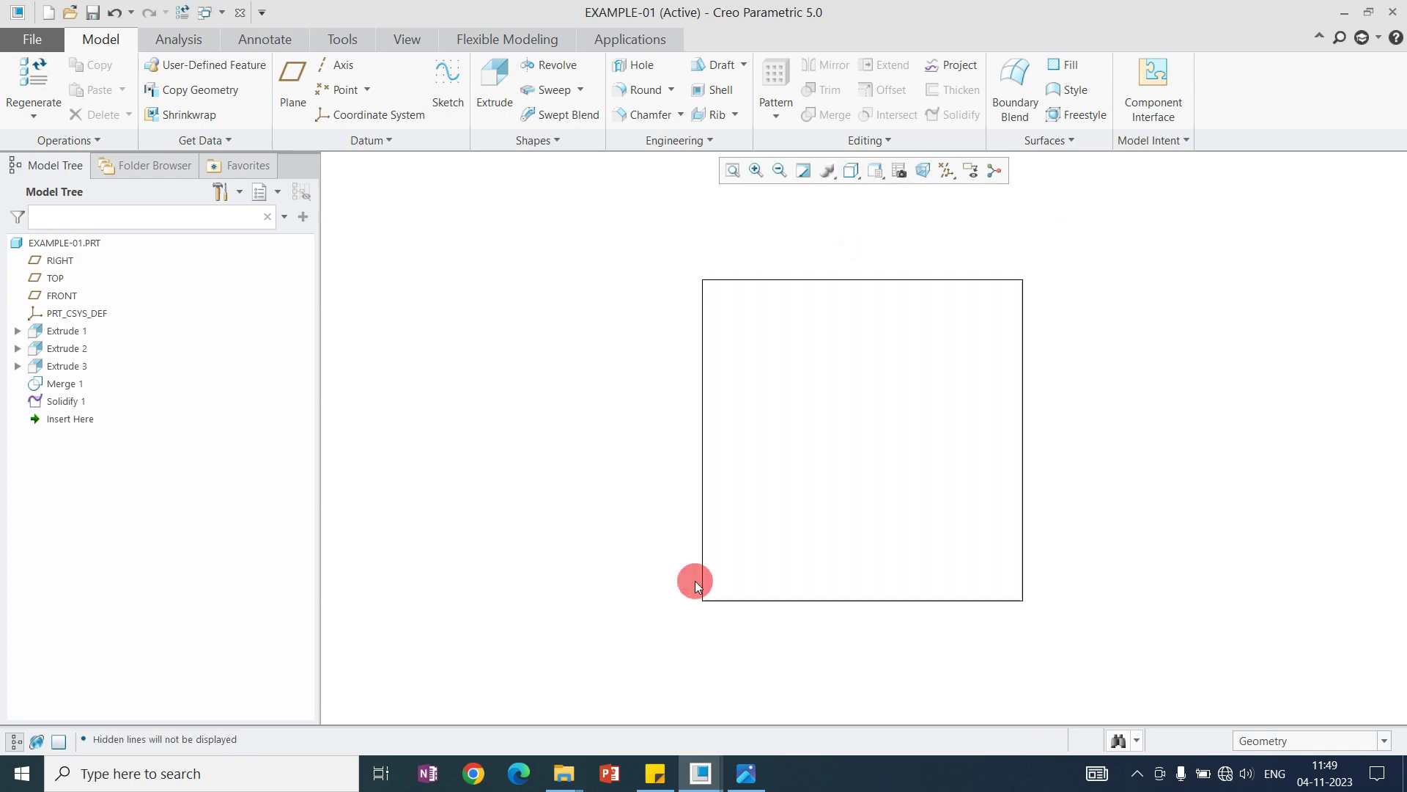
pyautogui.click(742, 775)
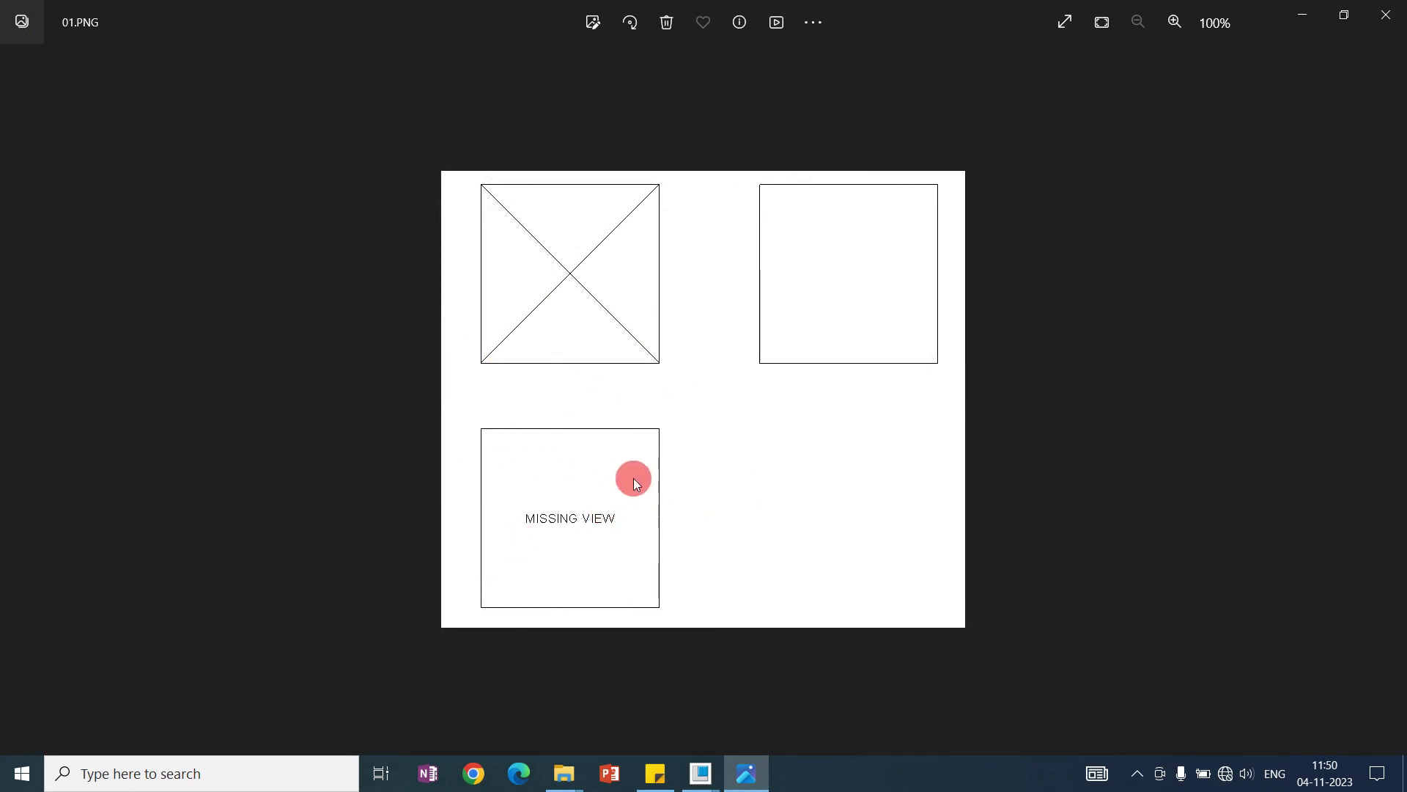
# Step: Return to Creo, pick the TOP view, then orbit and zoom to see the V cut faces
pyautogui.click(1308, 16)
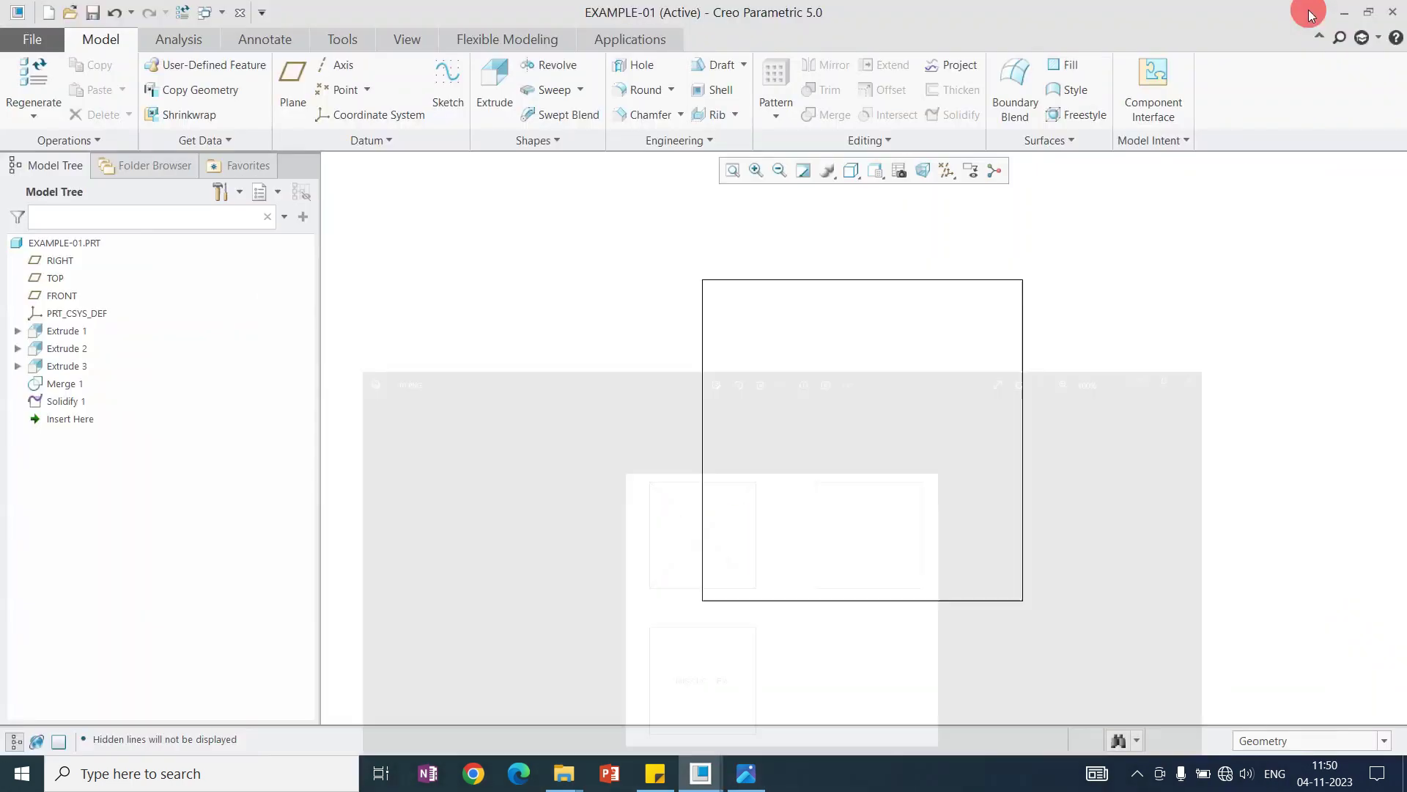
pyautogui.click(851, 170)
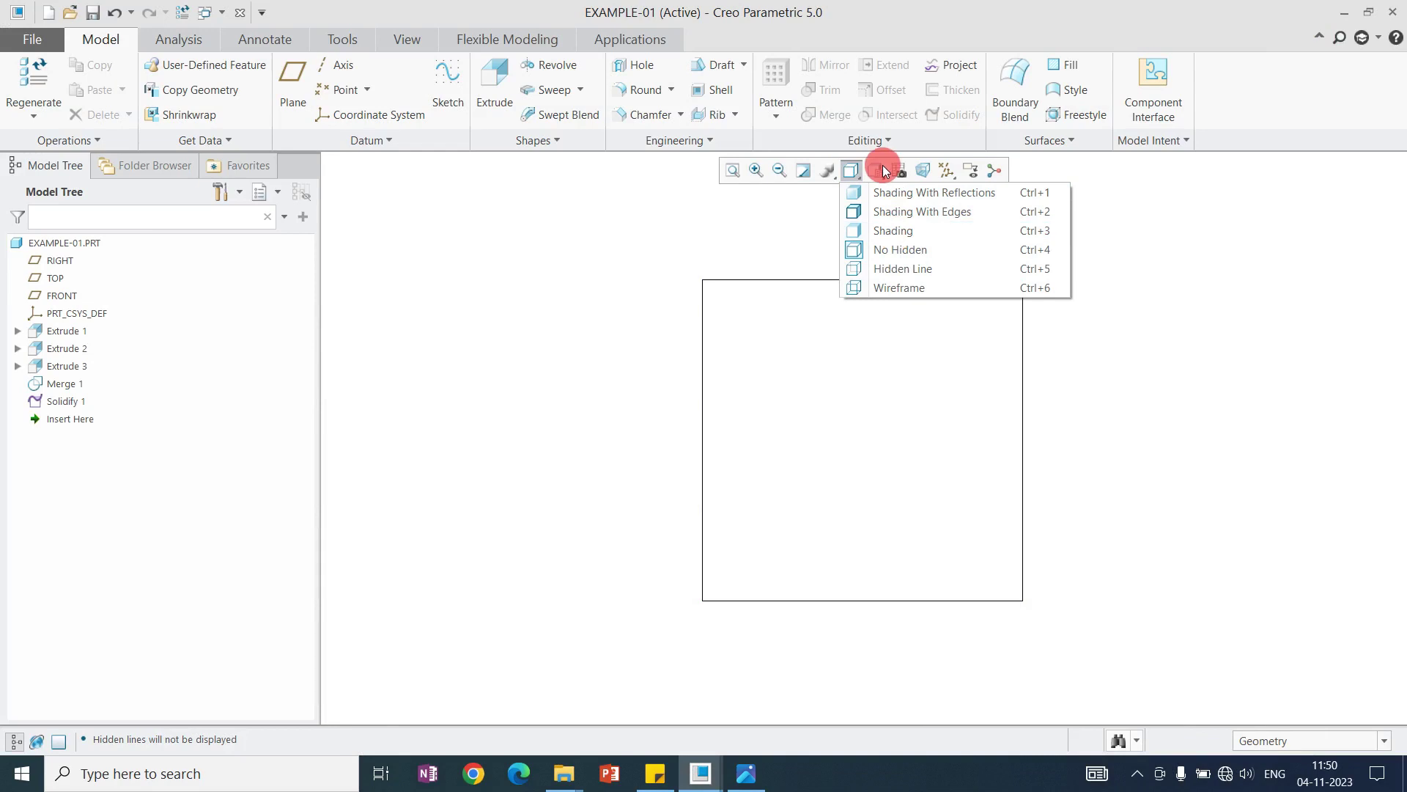
pyautogui.click(875, 170)
pyautogui.click(876, 170)
pyautogui.click(904, 303)
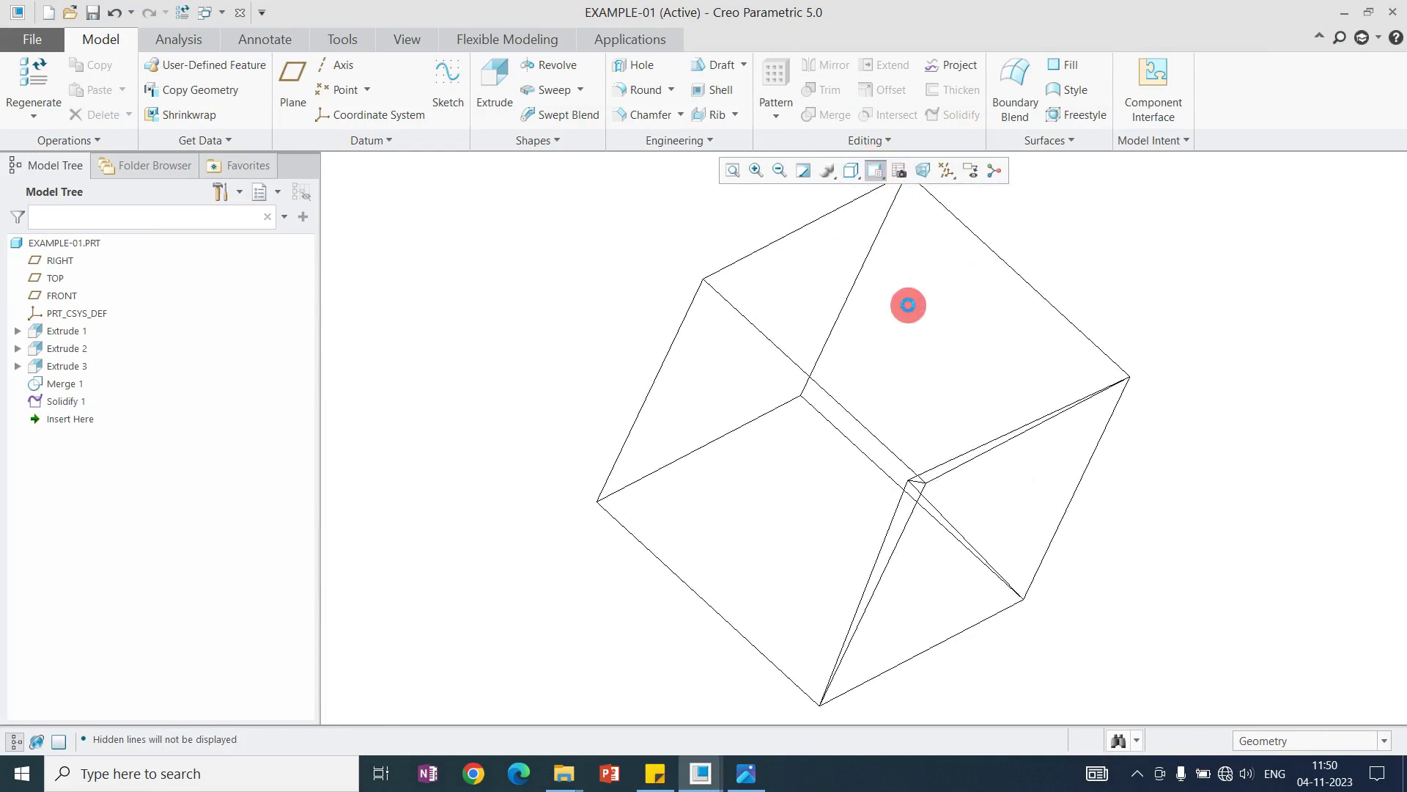
pyautogui.scroll(2, 869, 455)
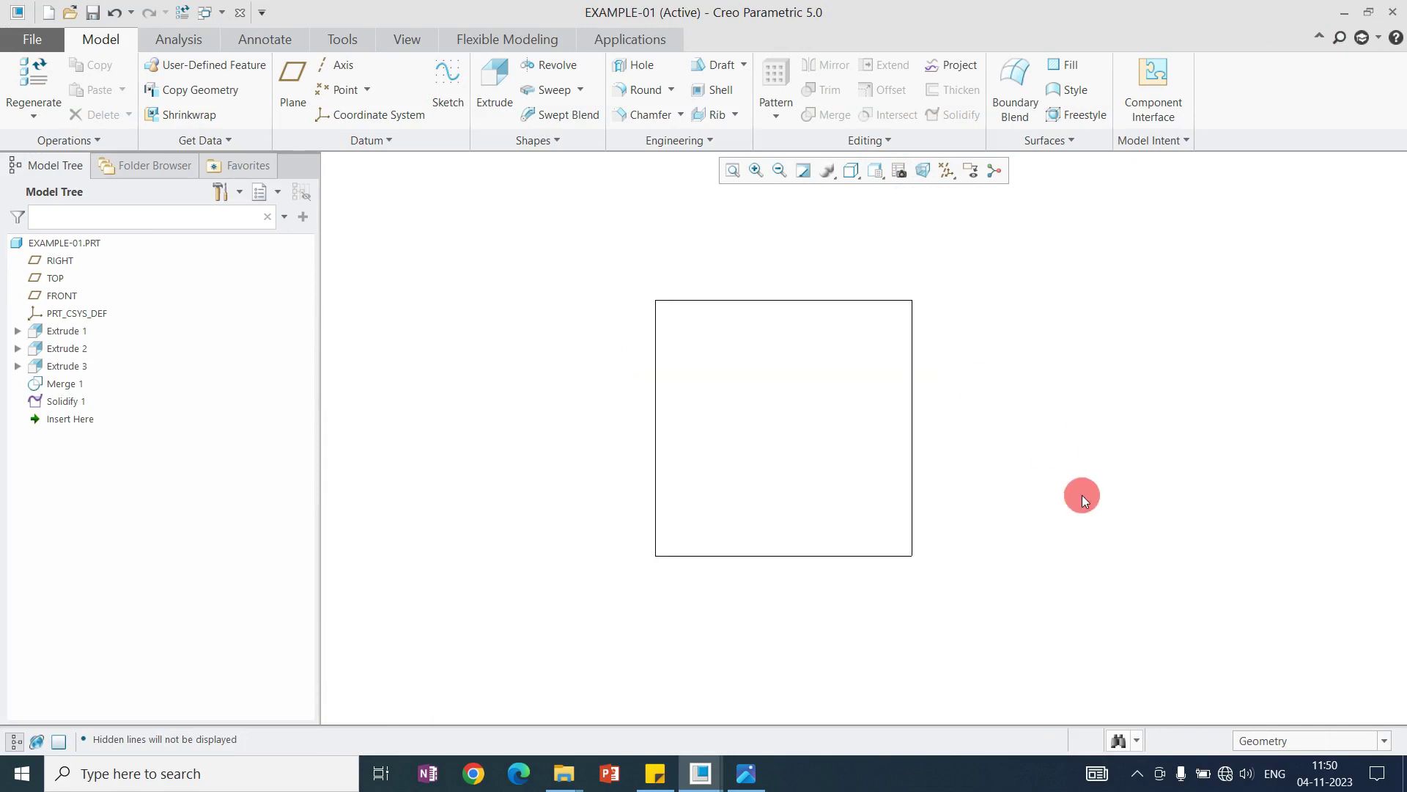
pyautogui.moveTo(1089, 508); pyautogui.dragTo(1013, 454, button='middle')
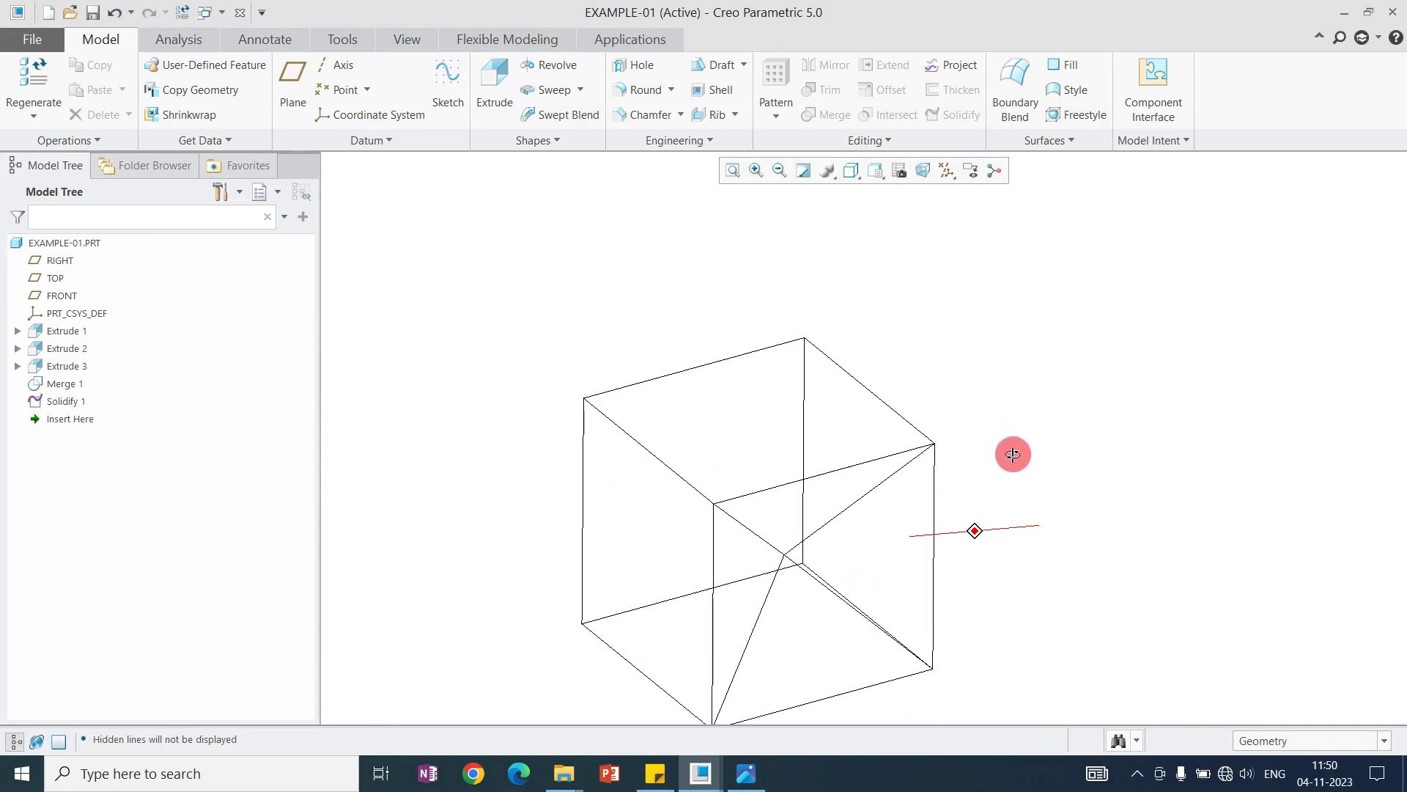
pyautogui.scroll(-4, 946, 397)
pyautogui.scroll(3, 946, 396)
pyautogui.scroll(5, 948, 389)
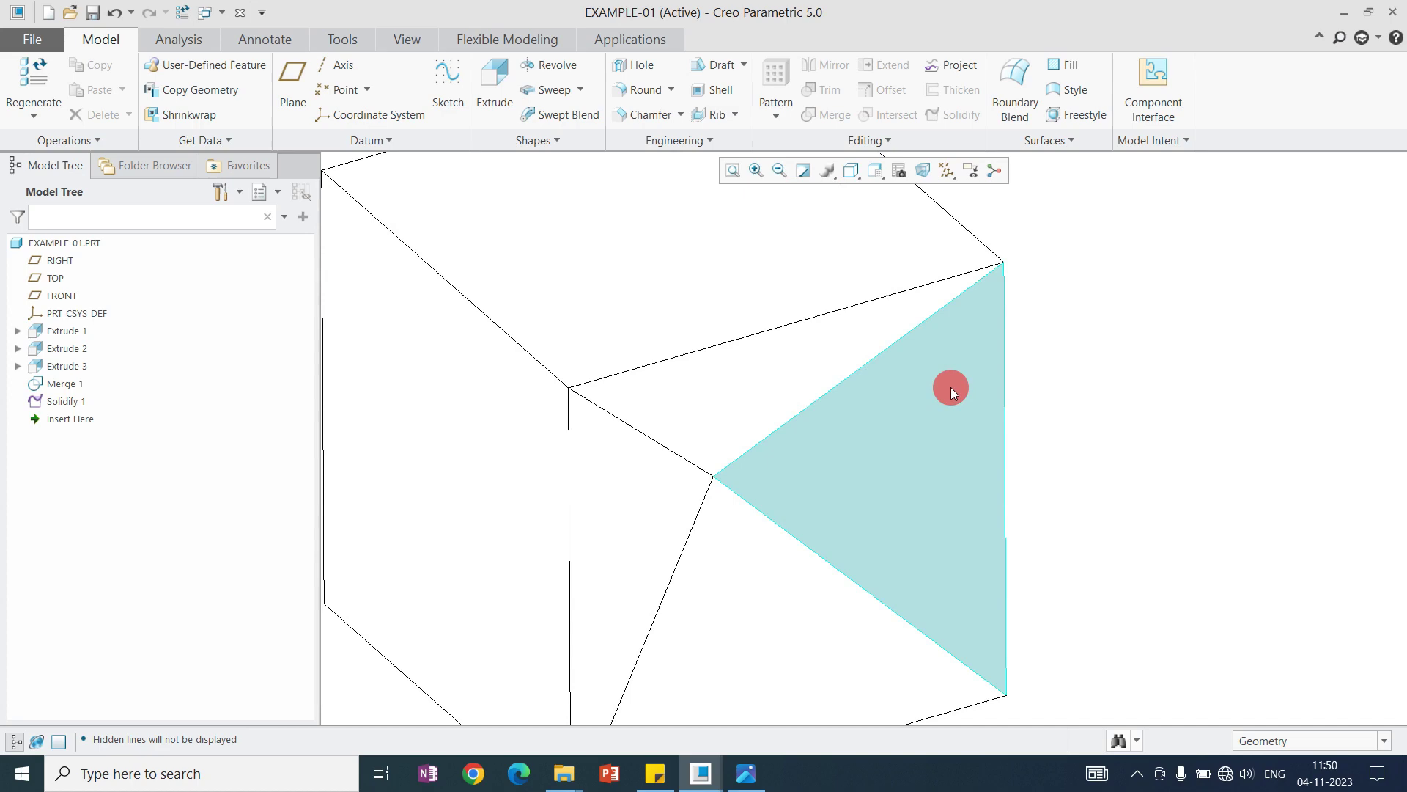
pyautogui.scroll(-5, 947, 381)
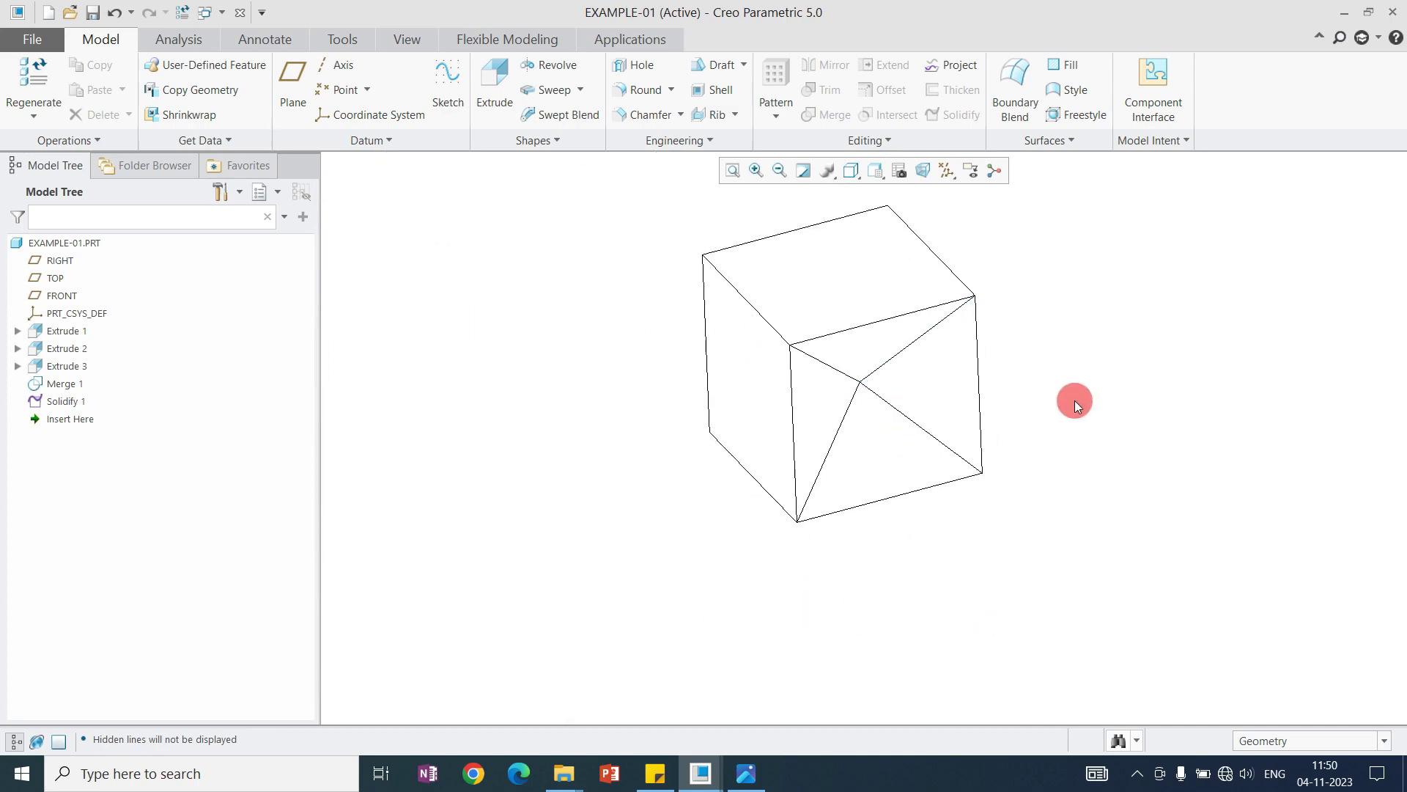